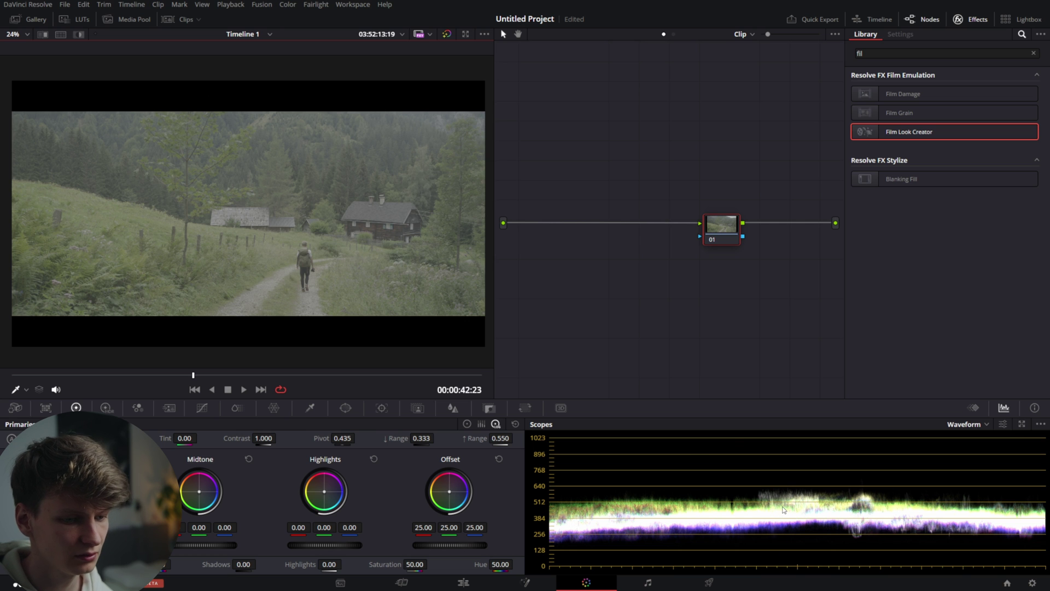
Step: Apply the Film Look Creator effect to node 01
left_click_drag(714, 220, 722, 221)
left_click_drag(911, 133, 886, 140)
left_click(972, 19)
left_click(971, 19)
left_click(889, 54)
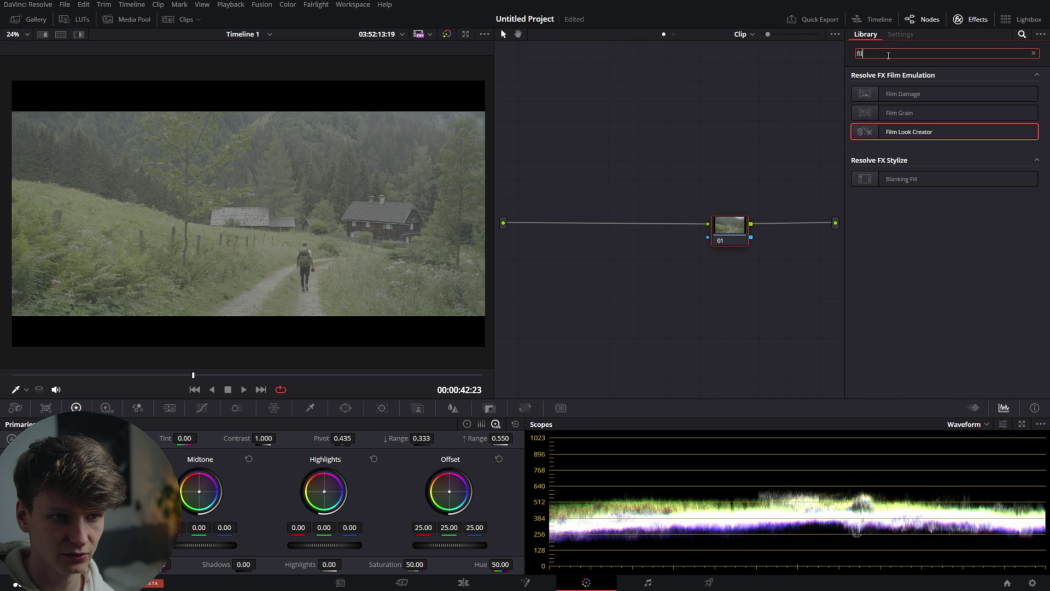
left_click_drag(896, 136, 732, 226)
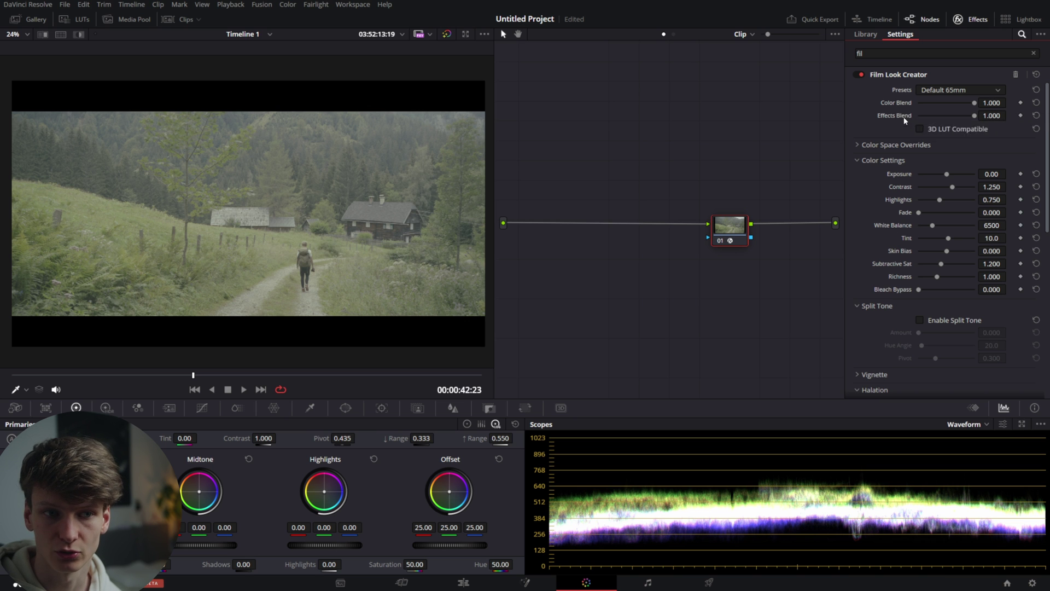
Step: Override the effect's input color space with Sony S-Gamut3.Cine and its input gamma with Sony S-Log3
left_click(856, 145)
left_click(960, 158)
scroll(944, 214, "down", 3)
left_click(947, 219)
left_click(953, 173)
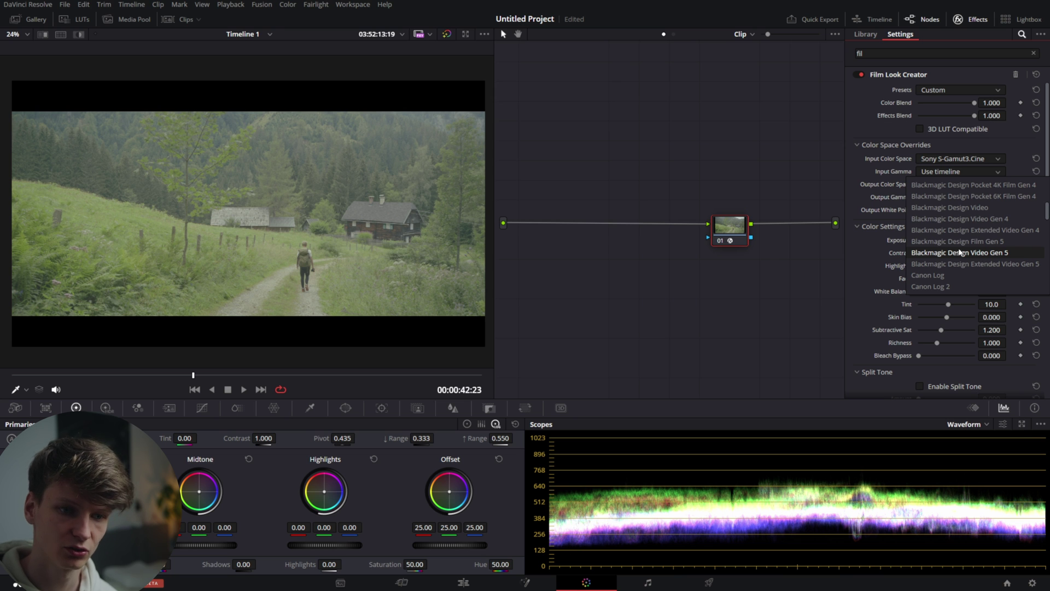
scroll(947, 249, "down", 5)
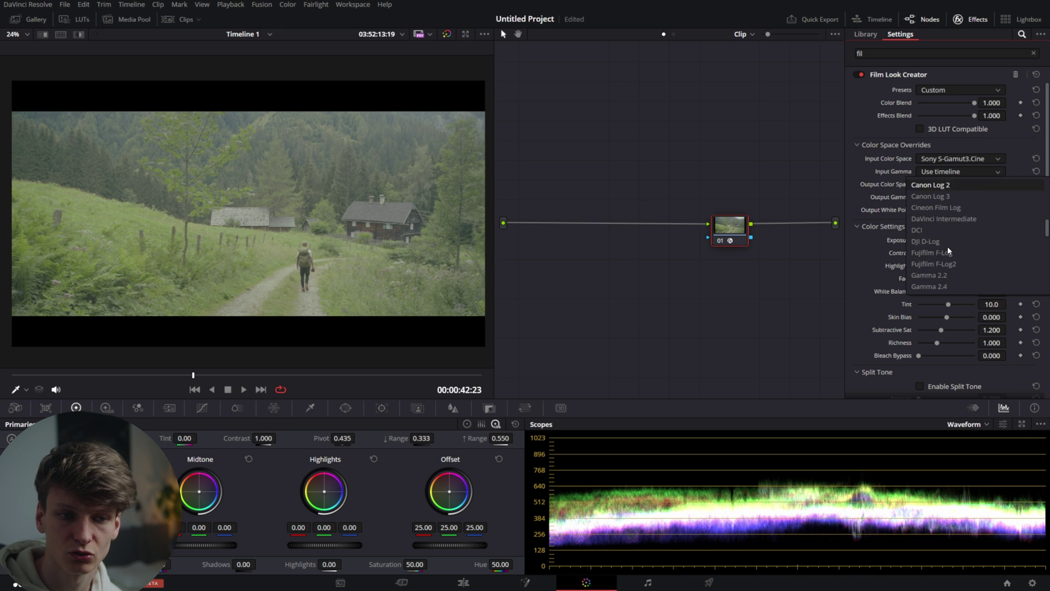
scroll(952, 263, "down", 5)
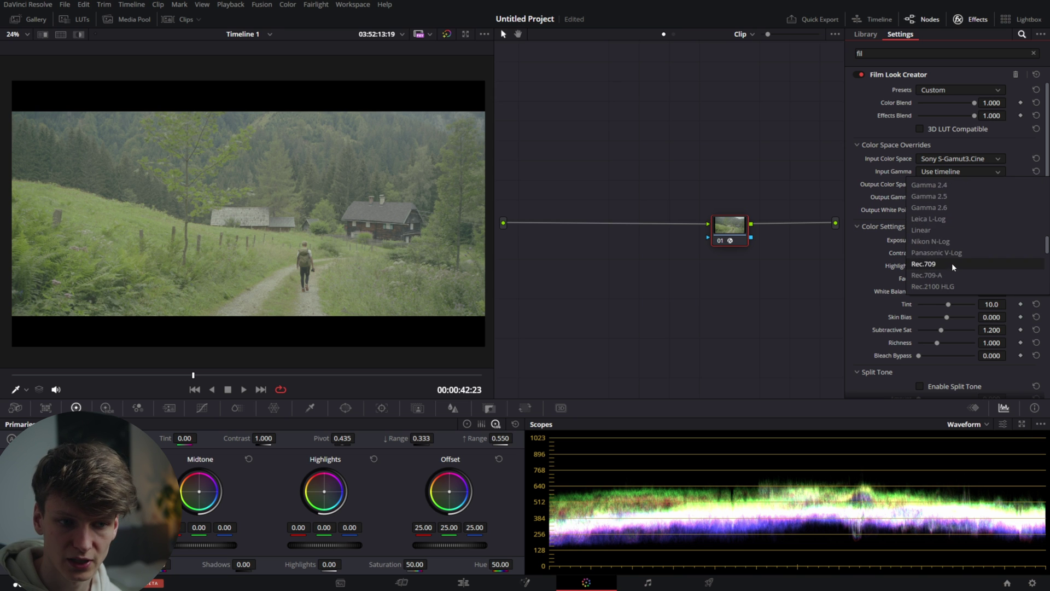
left_click(957, 265)
Step: Set the effect's output color space to Rec.709 and its output gamma to Gamma 2.4
left_click(958, 184)
scroll(956, 264, "up", 3)
scroll(954, 261, "down", 3)
left_click(935, 284)
left_click(947, 196)
scroll(957, 265, "down", 3)
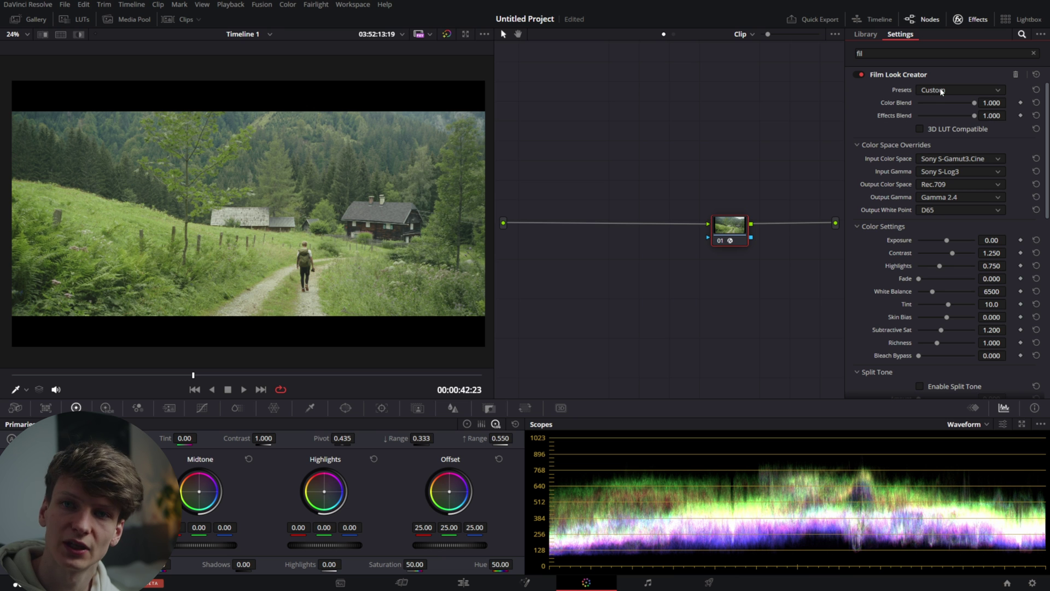
Step: Try the Default 65mm and Bleach Bypass presets, and apply the Default 35mm preset
left_click(932, 91)
left_click(945, 103)
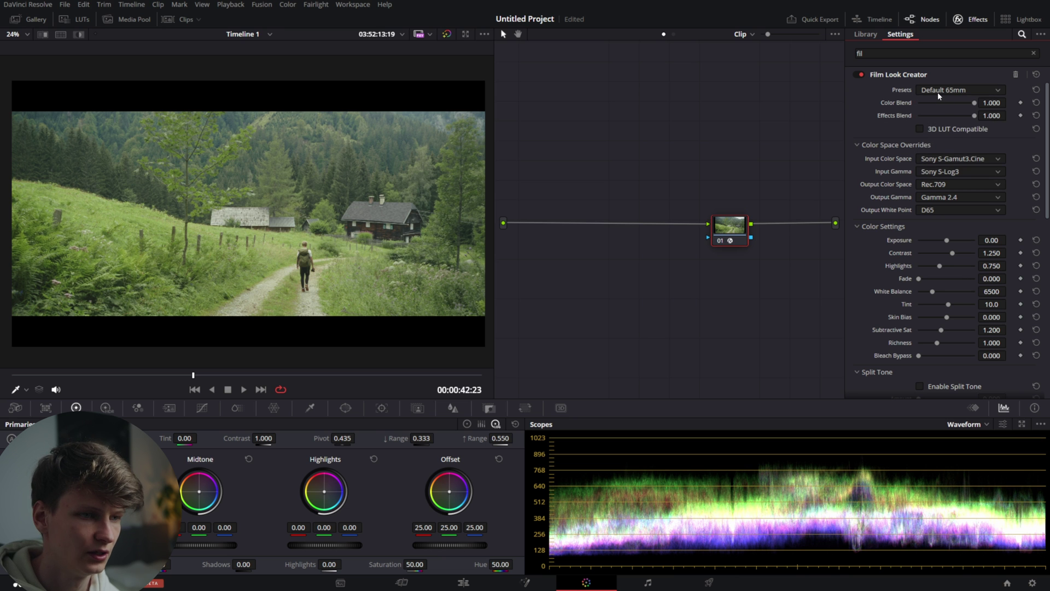
left_click(937, 93)
left_click(941, 114)
scroll(939, 96, "down", 3)
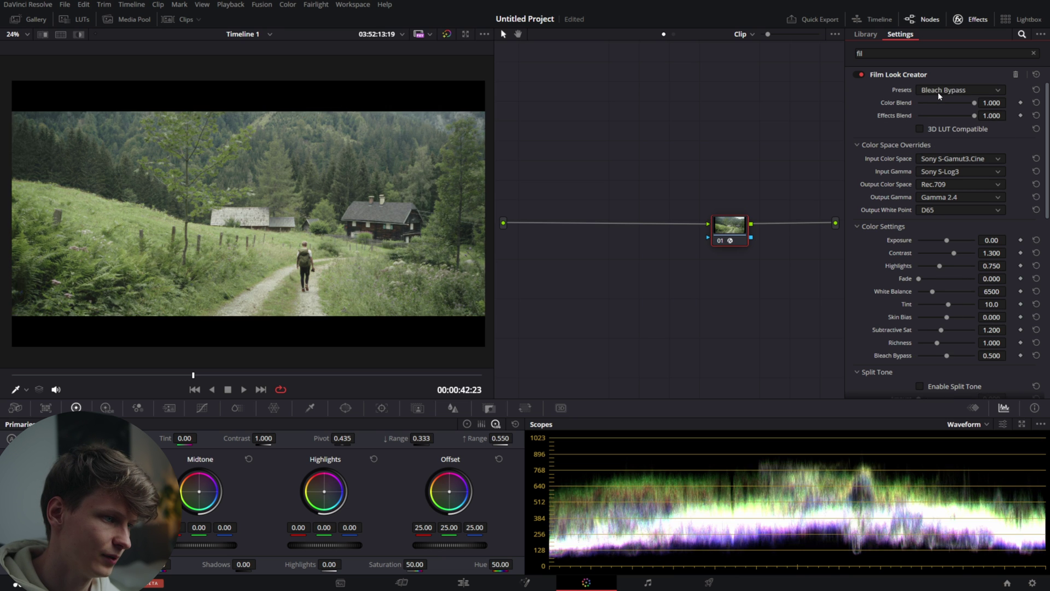
scroll(939, 96, "up", 1)
scroll(939, 93, "up", 2)
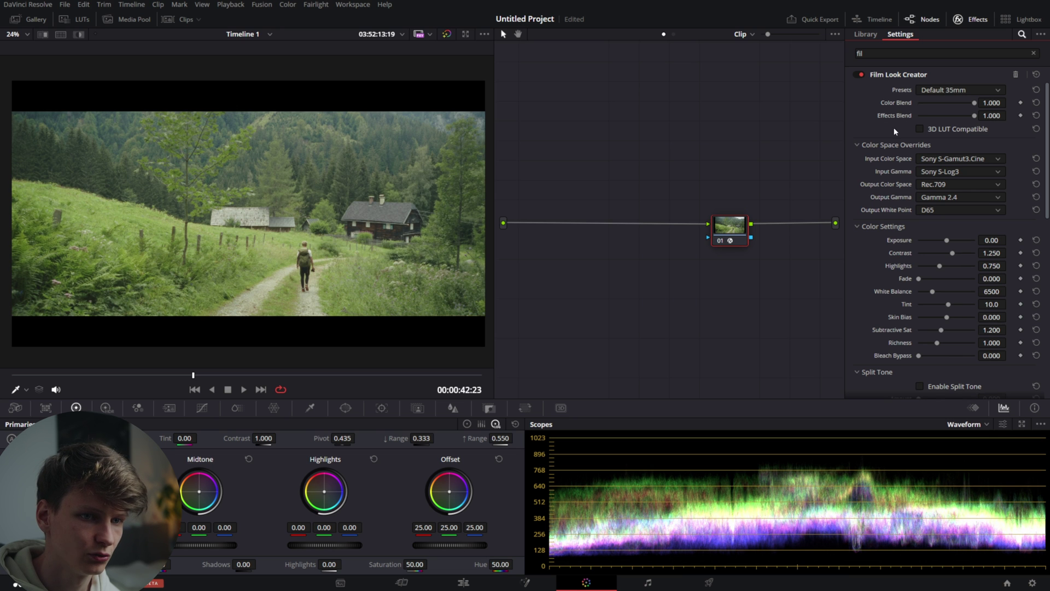
Step: Review the color, vignette, halation, bloom, grain, flicker and gate weave settings, and preview the film gate
scroll(875, 146, "down", 1)
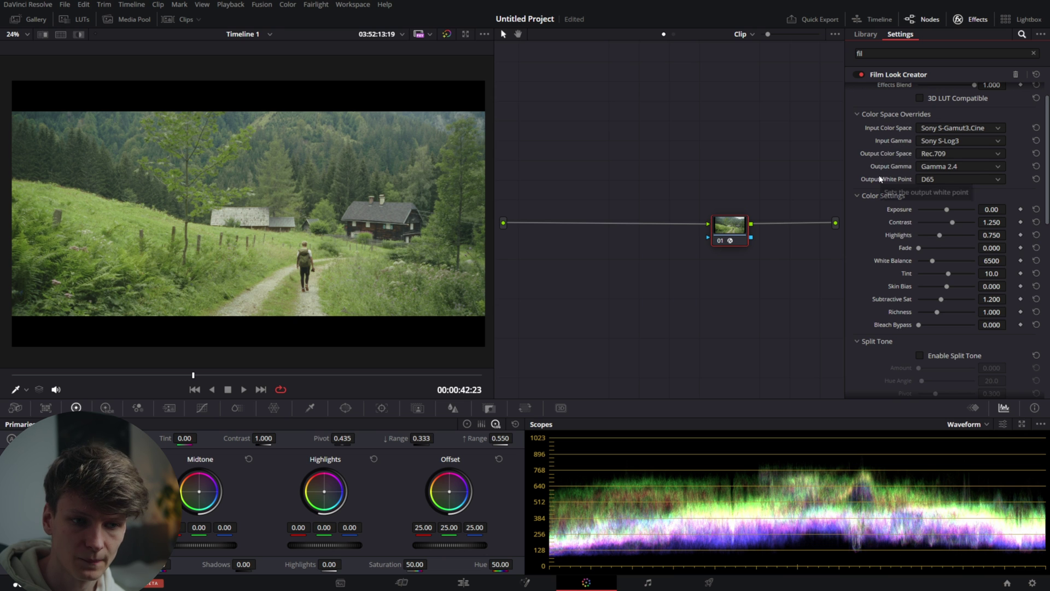
scroll(878, 170, "down", 1)
scroll(879, 166, "down", 2)
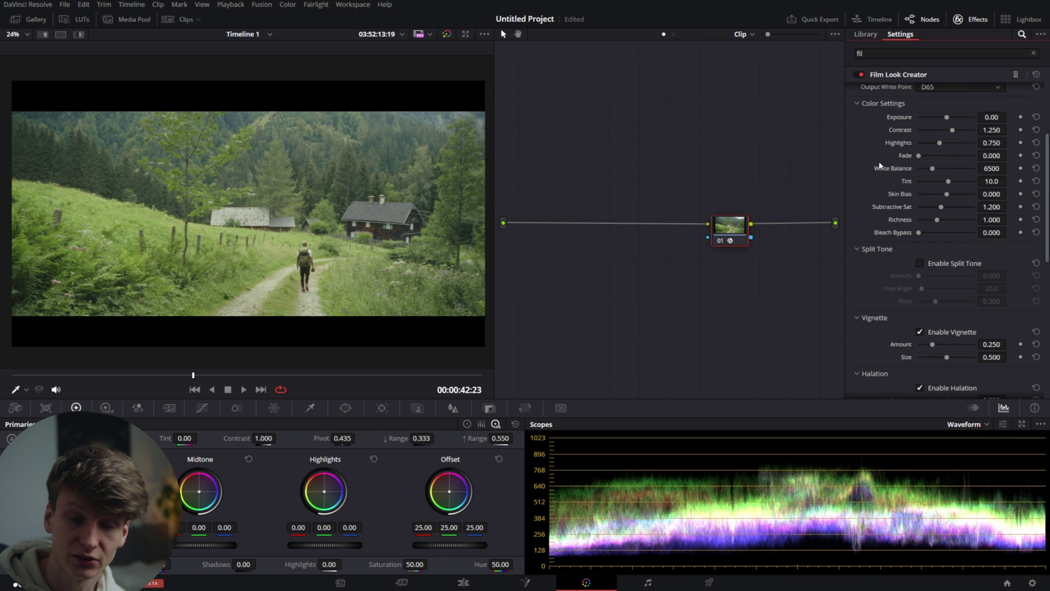
scroll(873, 152, "down", 3)
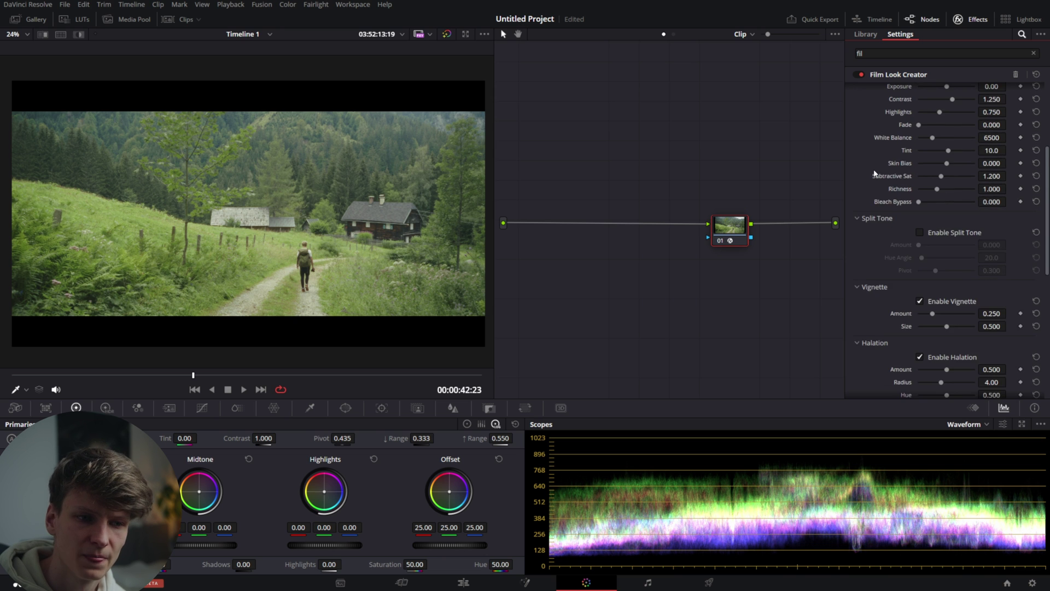
scroll(872, 180, "down", 1)
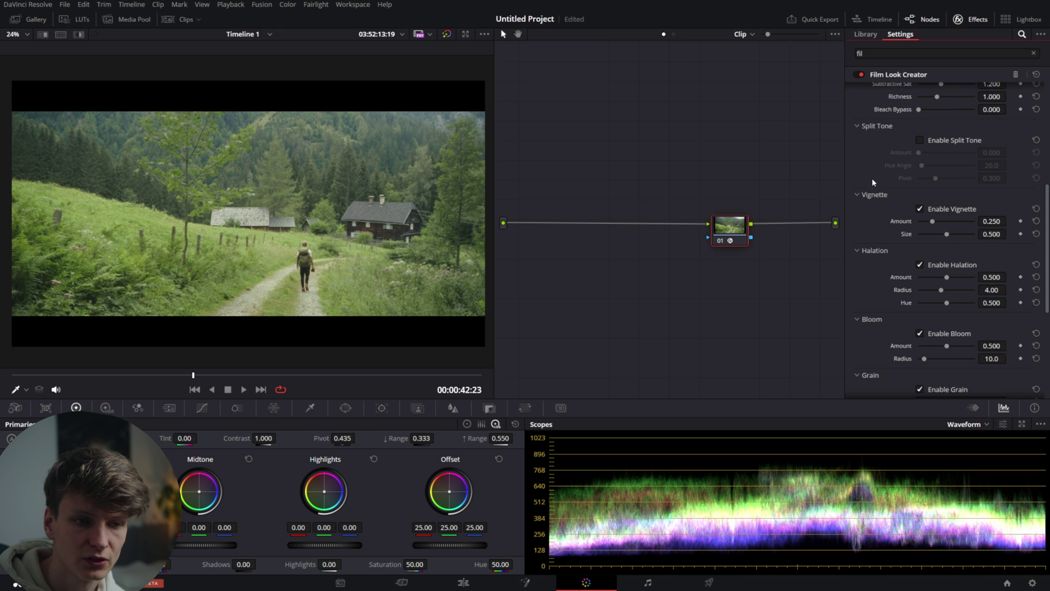
scroll(872, 195, "down", 3)
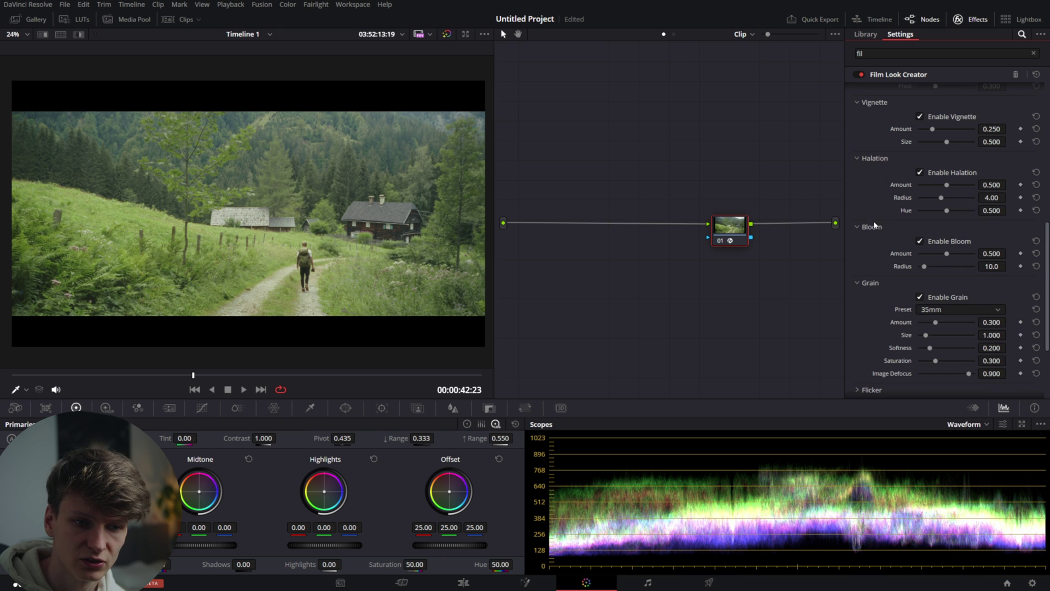
scroll(874, 231, "down", 4)
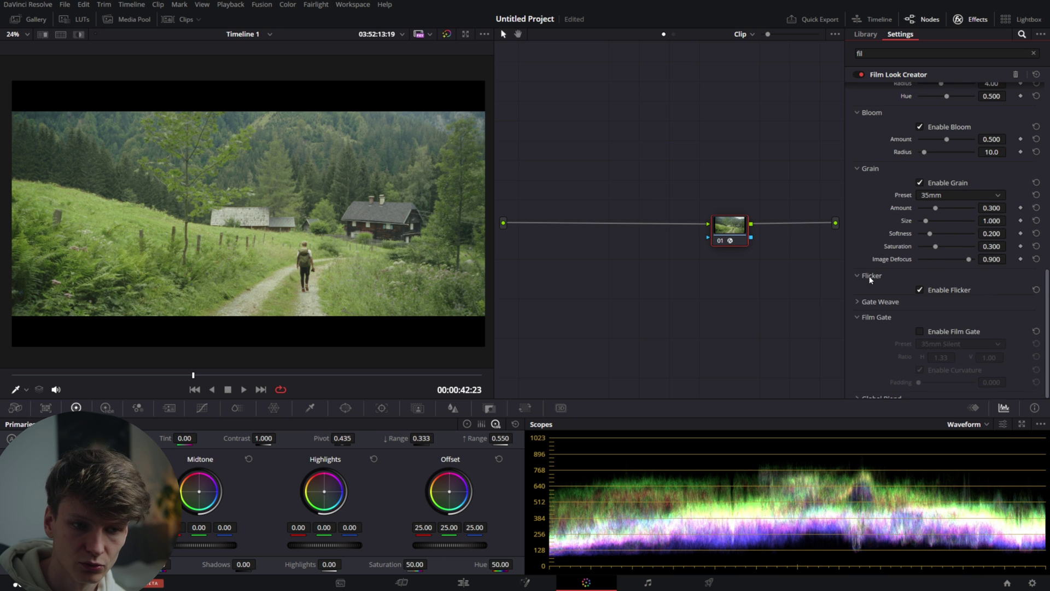
scroll(870, 280, "down", 1)
left_click(871, 291)
scroll(871, 291, "down", 1)
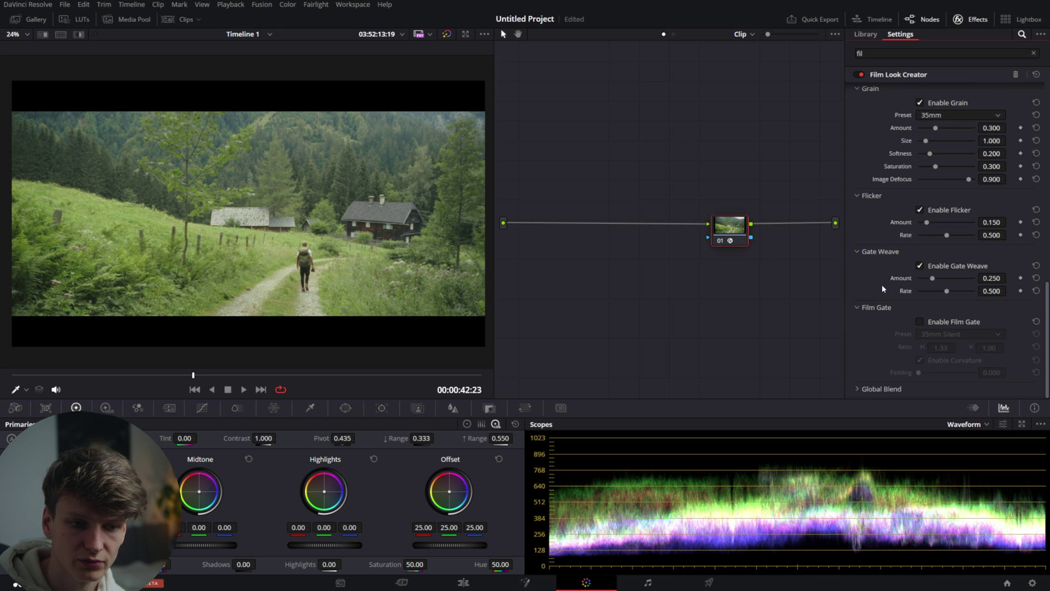
left_click(919, 322)
left_click(919, 322)
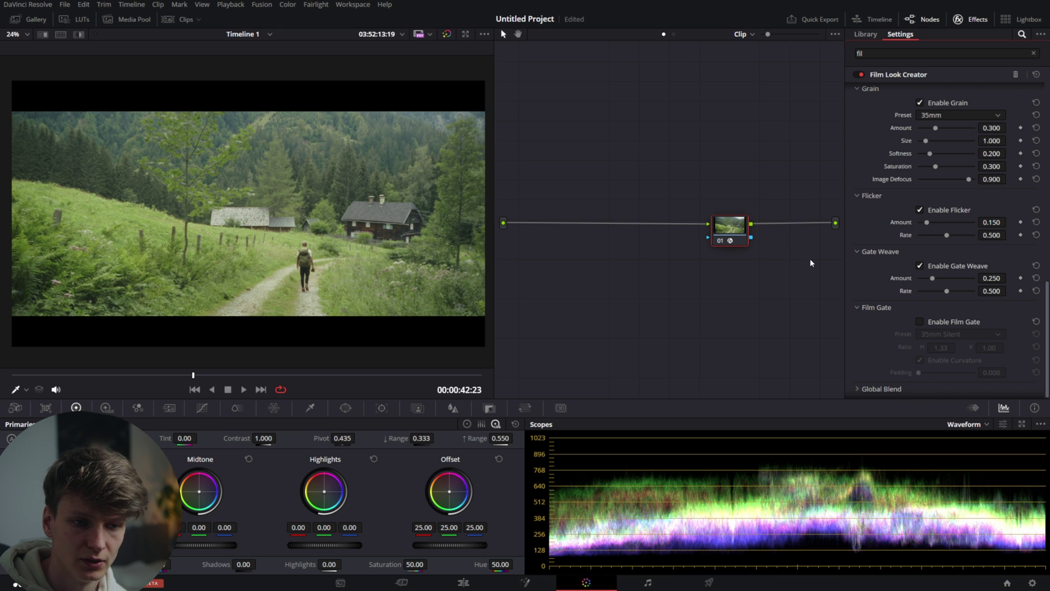
Step: Collapse the vignette settings and reduce the halation amount to about 0.184 and its radius to about 0.82
scroll(858, 305, "up", 5)
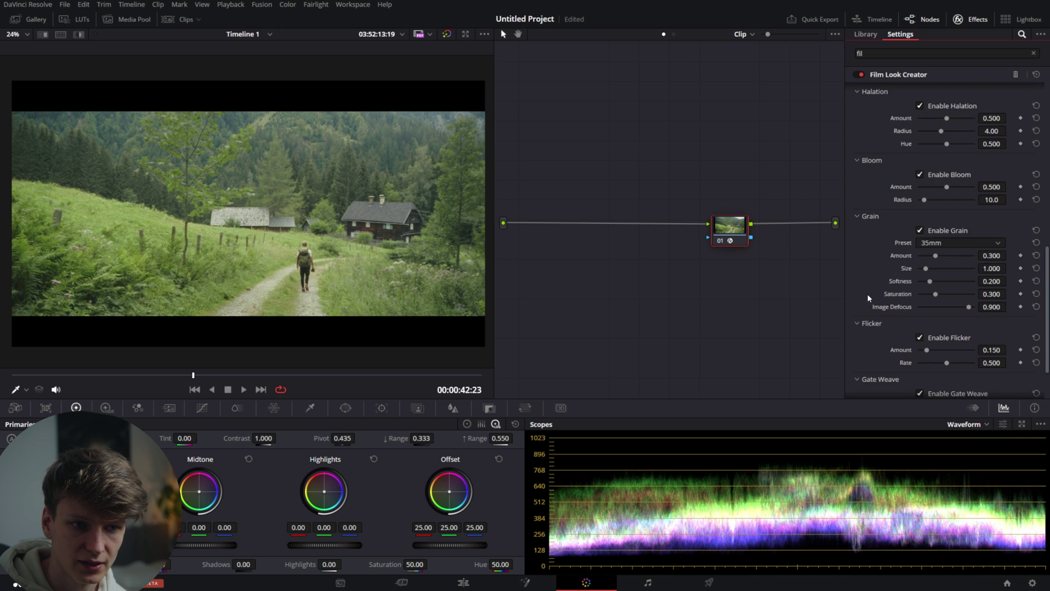
left_click(864, 97)
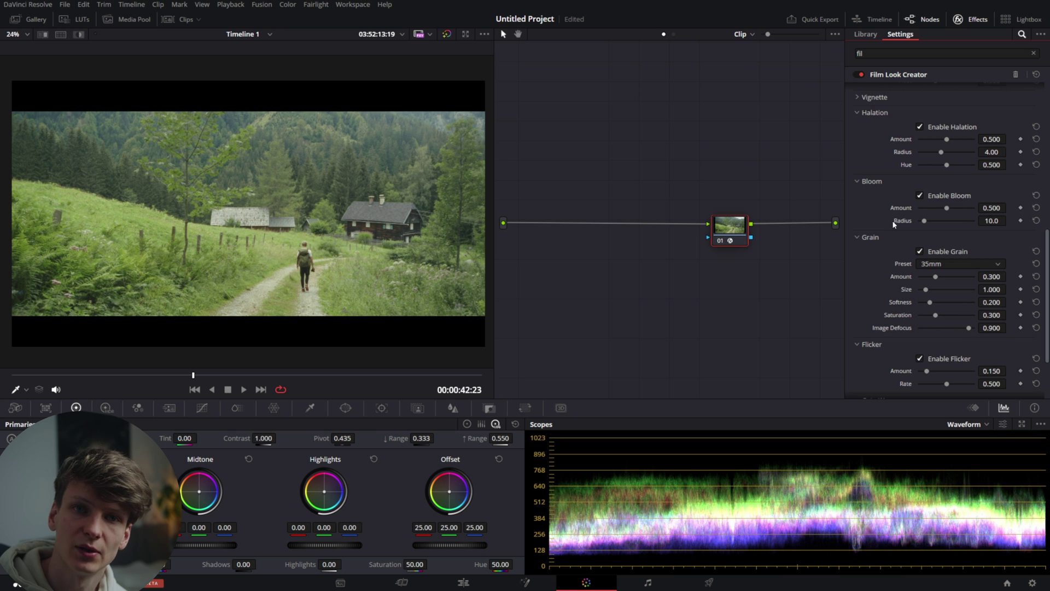
scroll(891, 227, "up", 3)
scroll(888, 235, "down", 2)
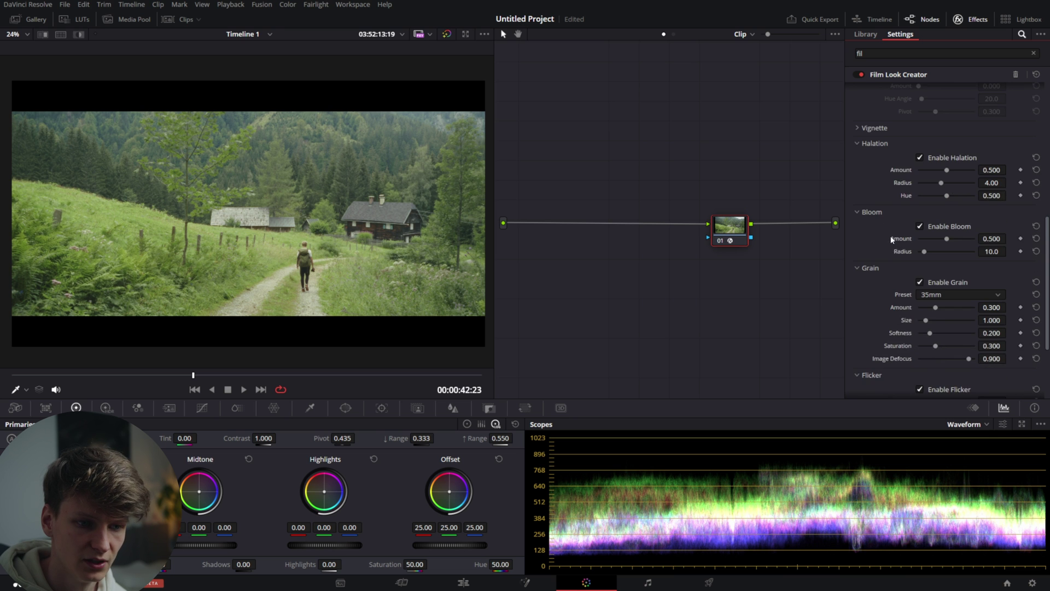
scroll(900, 267, "up", 1)
mouse_move(944, 201)
left_mouse_down()
mouse_move(926, 217)
mouse_move(929, 202)
left_mouse_up()
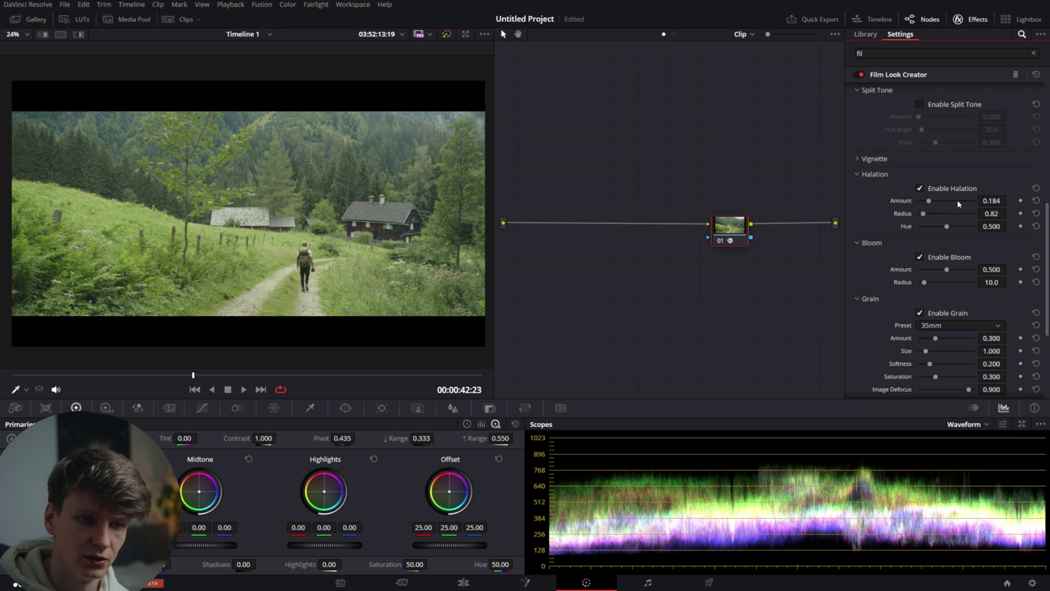
Step: Adjust the color settings to exposure -0.23, contrast 1.599, subtractive saturation 2.450 and bleach bypass 0.422
scroll(874, 252, "up", 8)
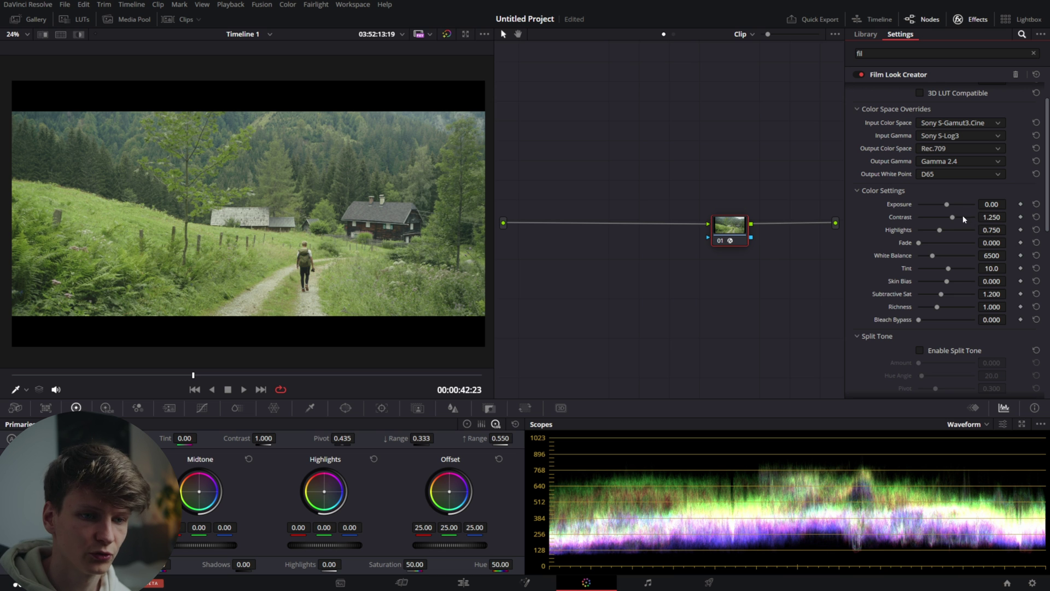
left_click_drag(946, 205, 962, 216)
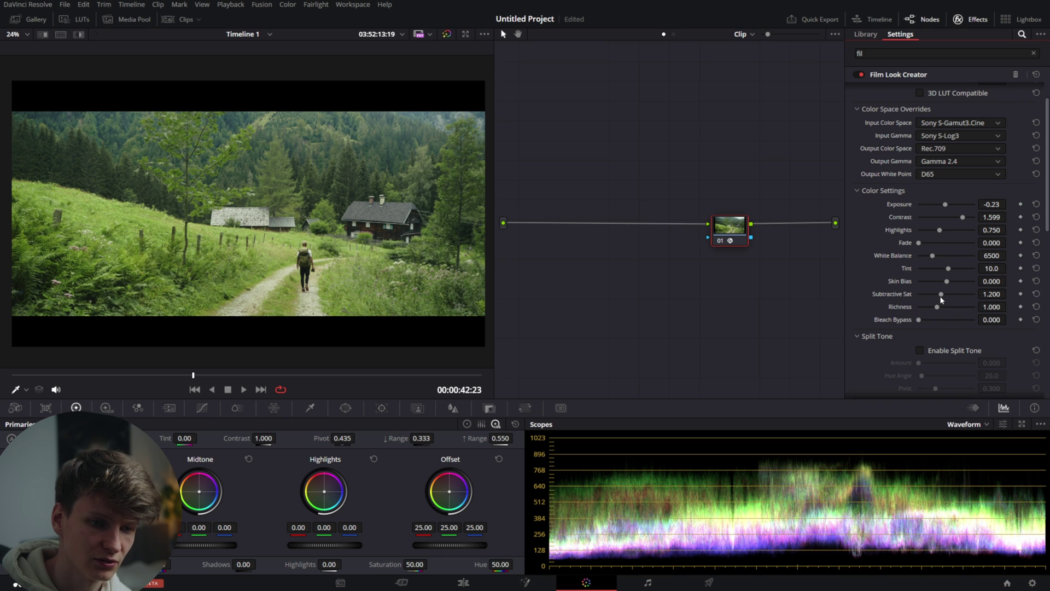
left_click_drag(940, 296, 973, 296)
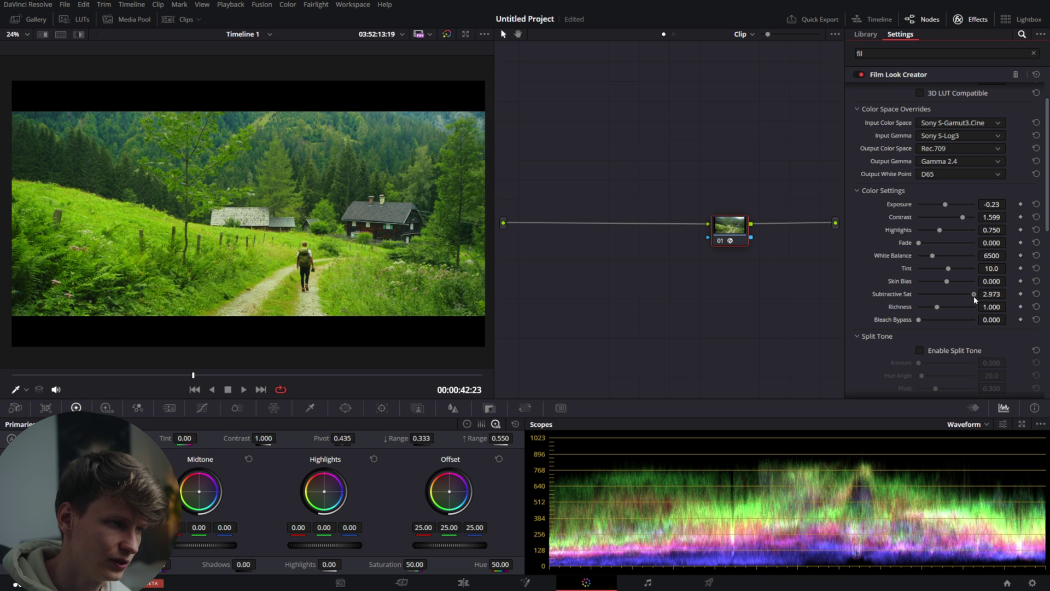
scroll(455, 236, "up", 4)
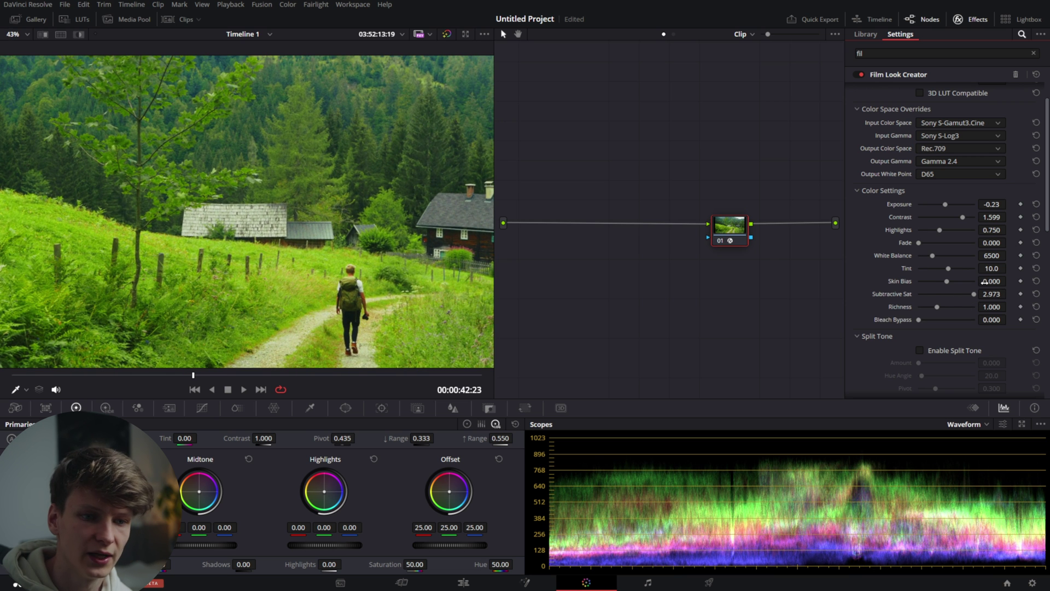
left_click_drag(974, 294, 978, 294)
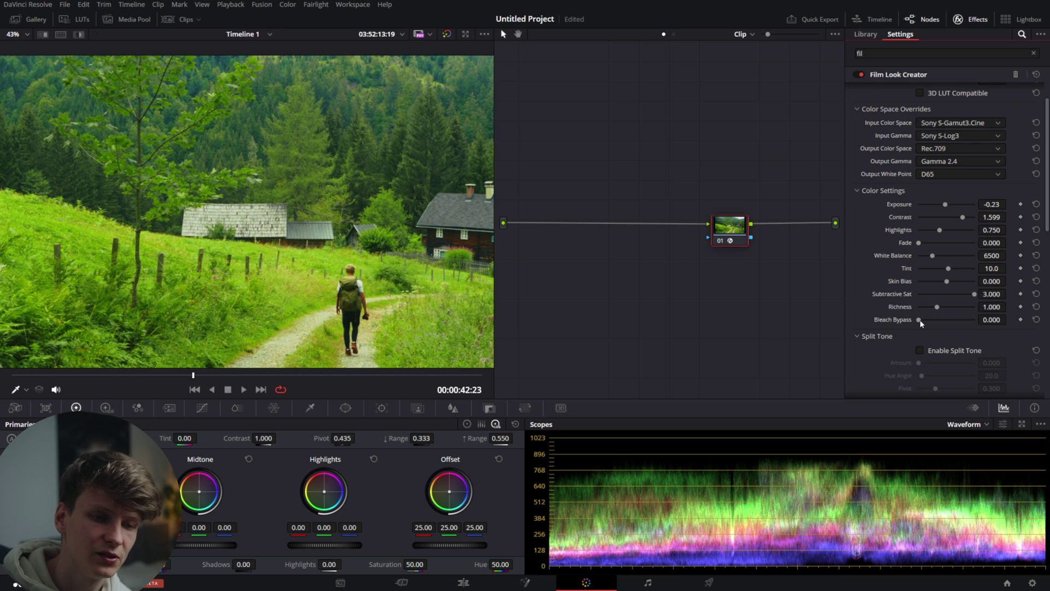
left_click_drag(924, 320, 938, 319)
left_click(965, 295)
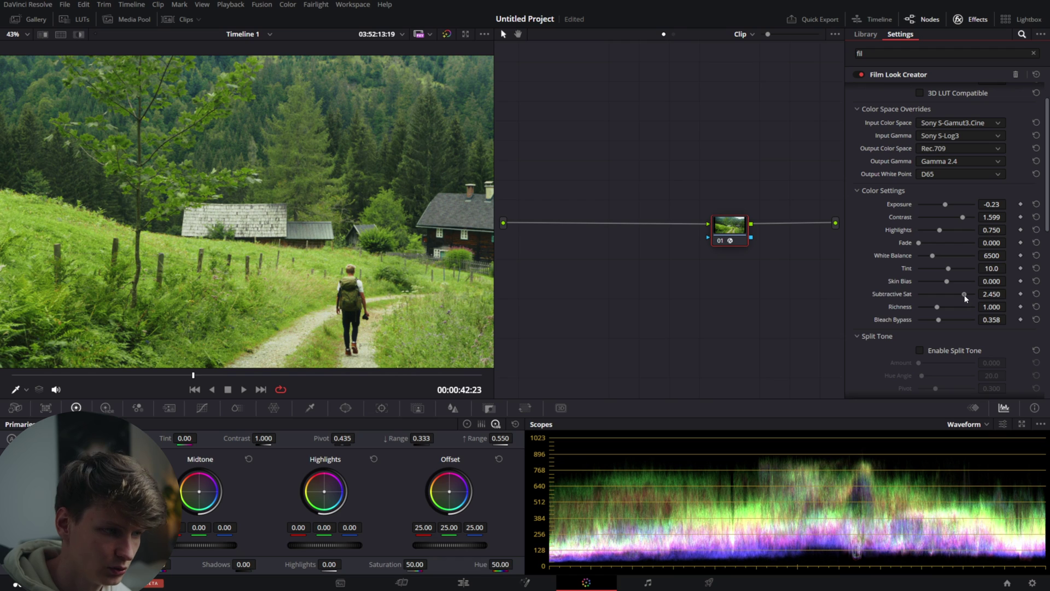
left_click(941, 320)
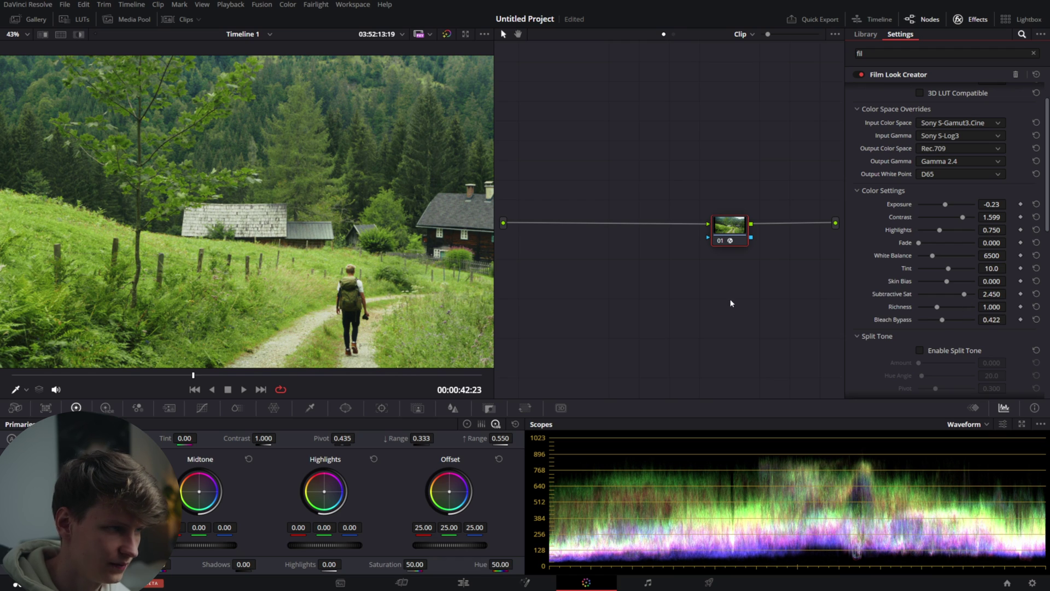
Step: View the graded shot full screen, and compare it with the original by lowering the color blend to 0 and restoring it to 1
scroll(384, 245, "down", 1)
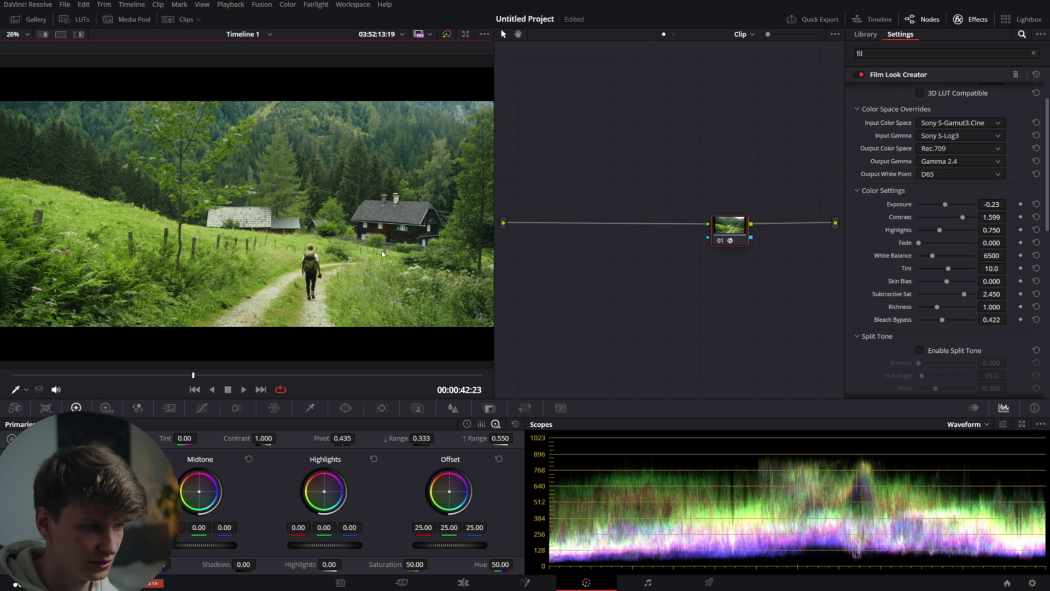
scroll(349, 214, "down", 1)
scroll(349, 215, "up", 1)
scroll(945, 107, "up", 1)
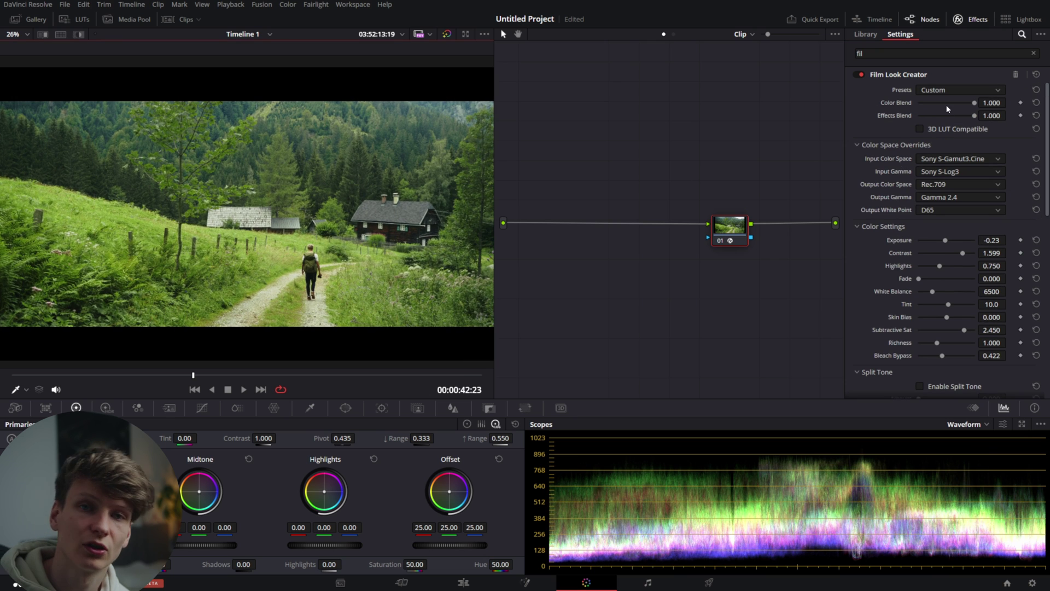
left_click_drag(974, 102, 803, 113)
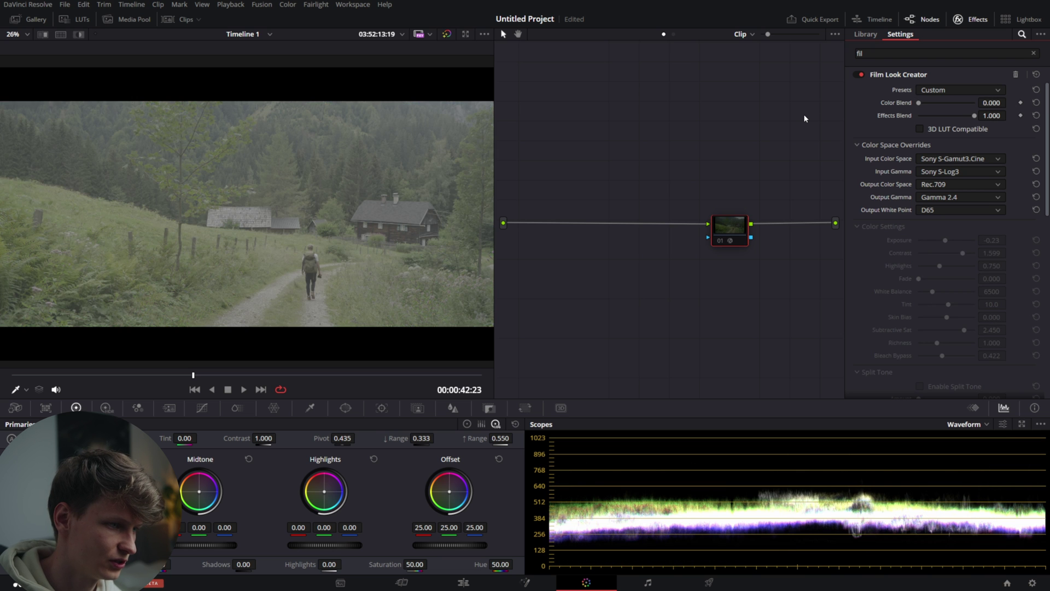
left_click_drag(919, 103, 1015, 109)
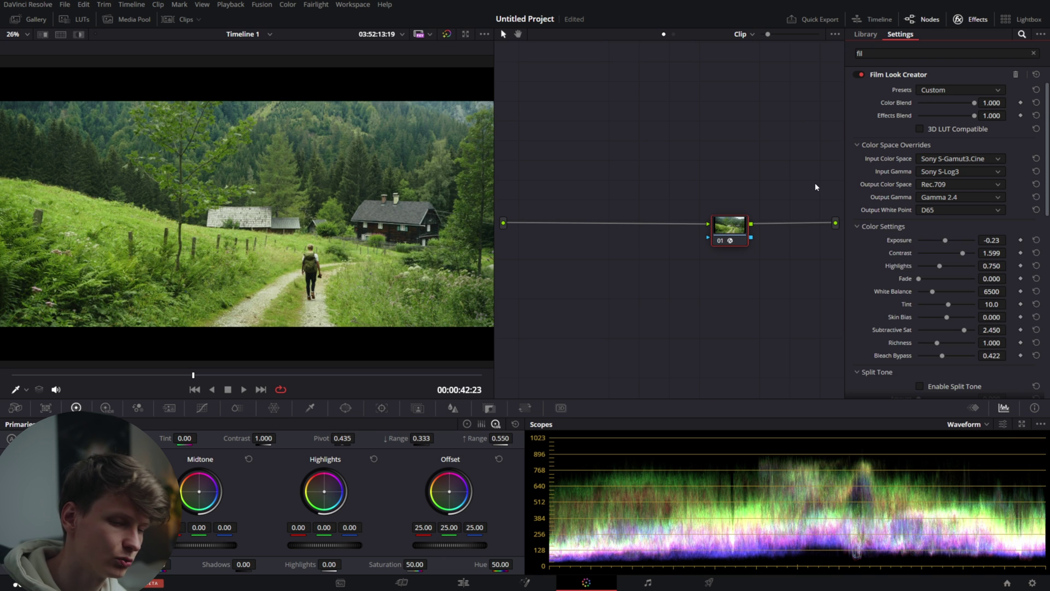
Step: Set the fade to 0.262 and the white balance to 6281, and enable split tone
mouse_move(918, 279)
left_mouse_down()
mouse_move(976, 279)
mouse_move(928, 281)
left_mouse_up()
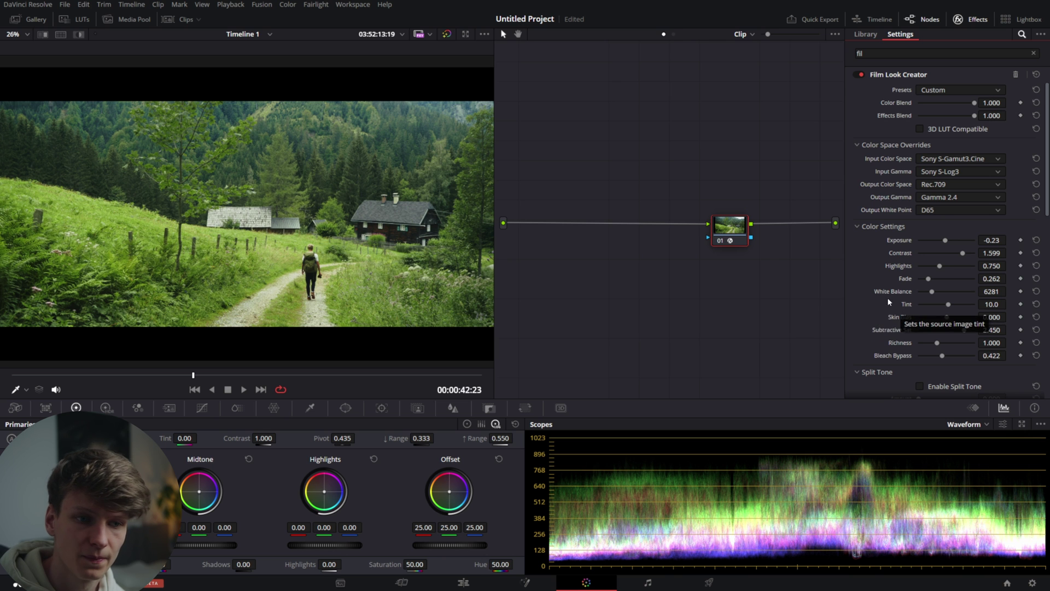
scroll(894, 297, "down", 5)
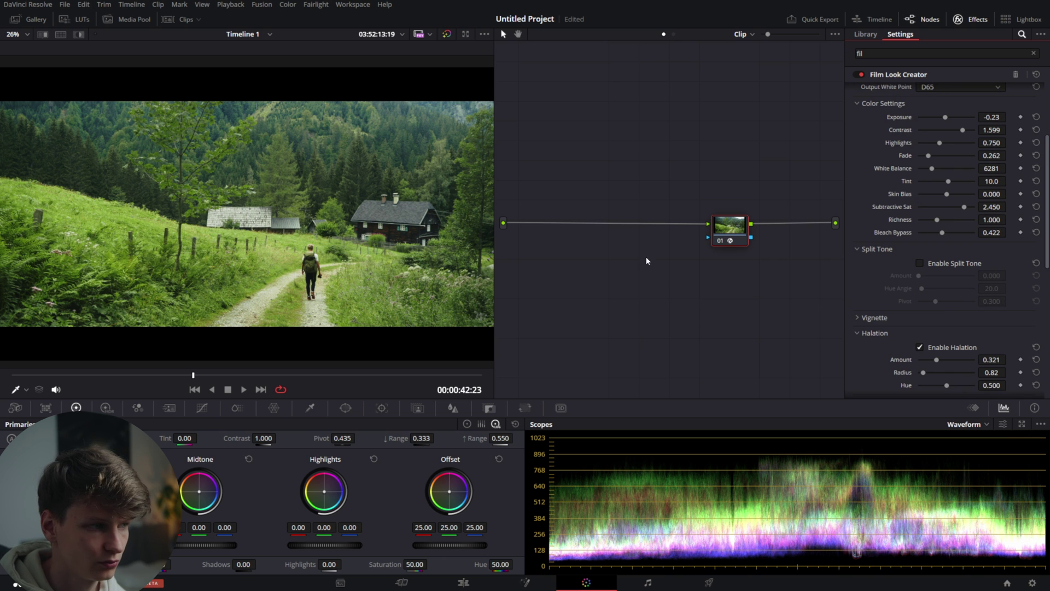
left_click(921, 263)
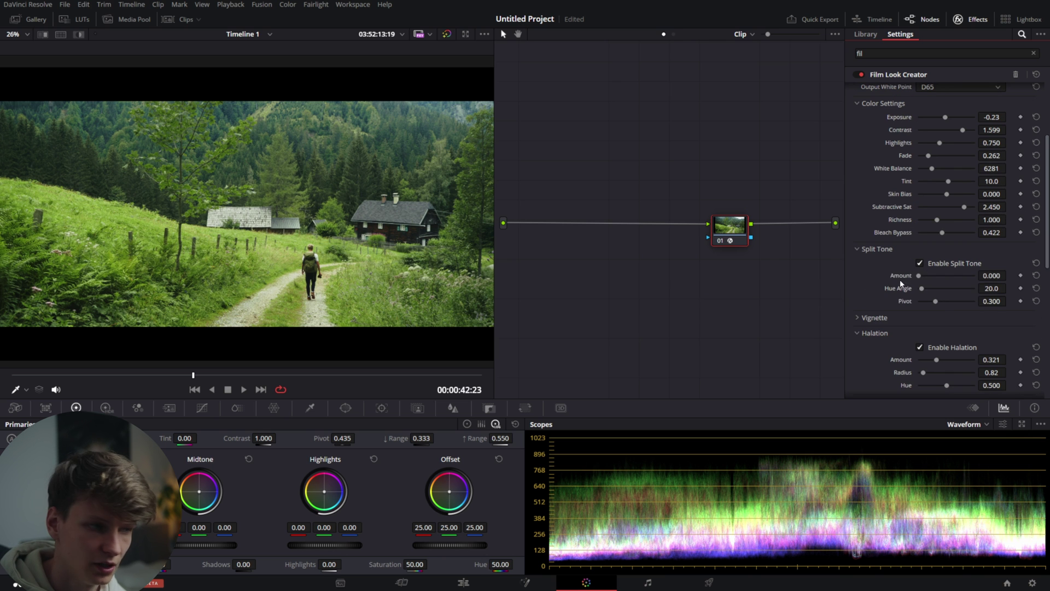
Step: Set the split tone amount to about 0.331, its hue angle to 22.6 and its pivot to about 0.394
left_click_drag(919, 276, 1028, 284)
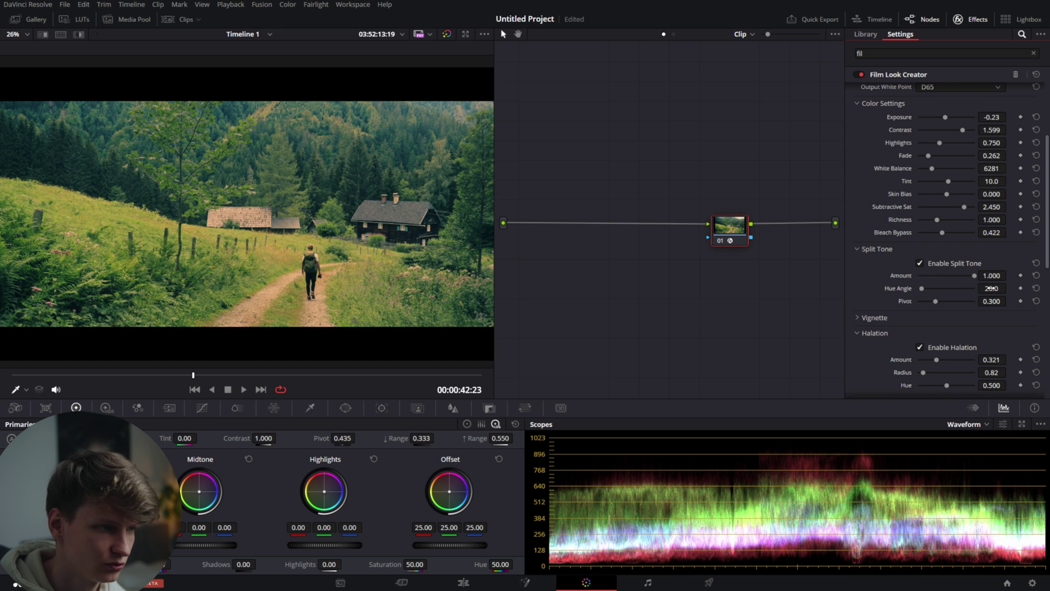
left_click_drag(1009, 288, 1009, 289)
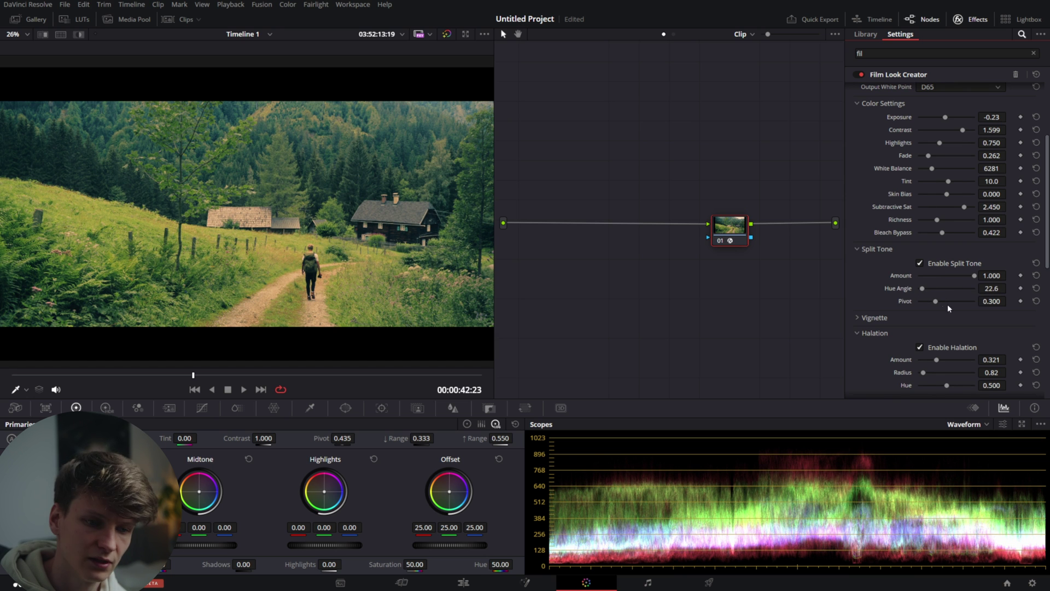
left_click_drag(934, 304, 938, 305)
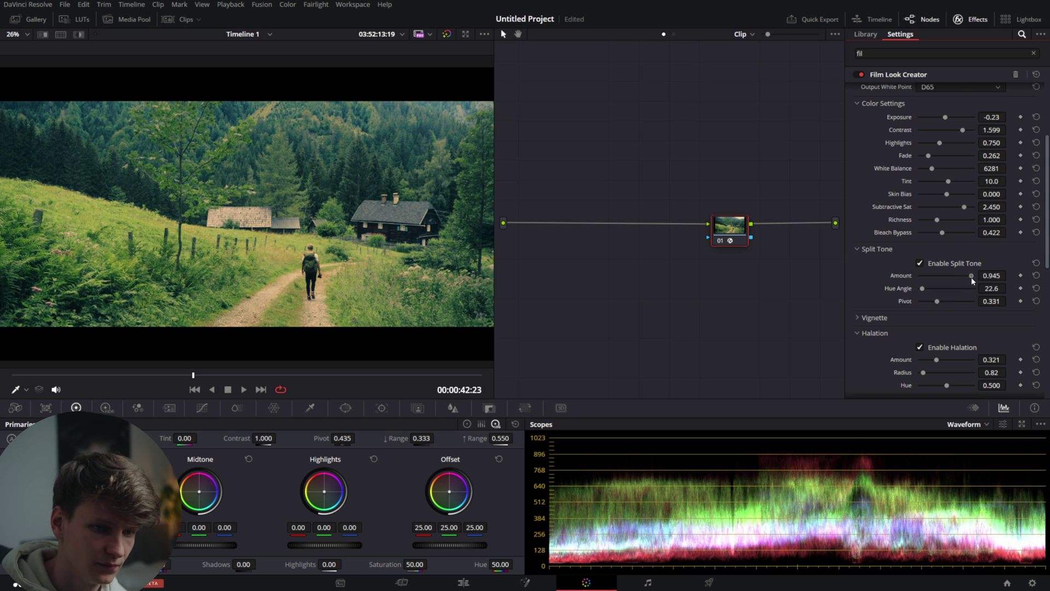
left_click_drag(937, 299, 941, 300)
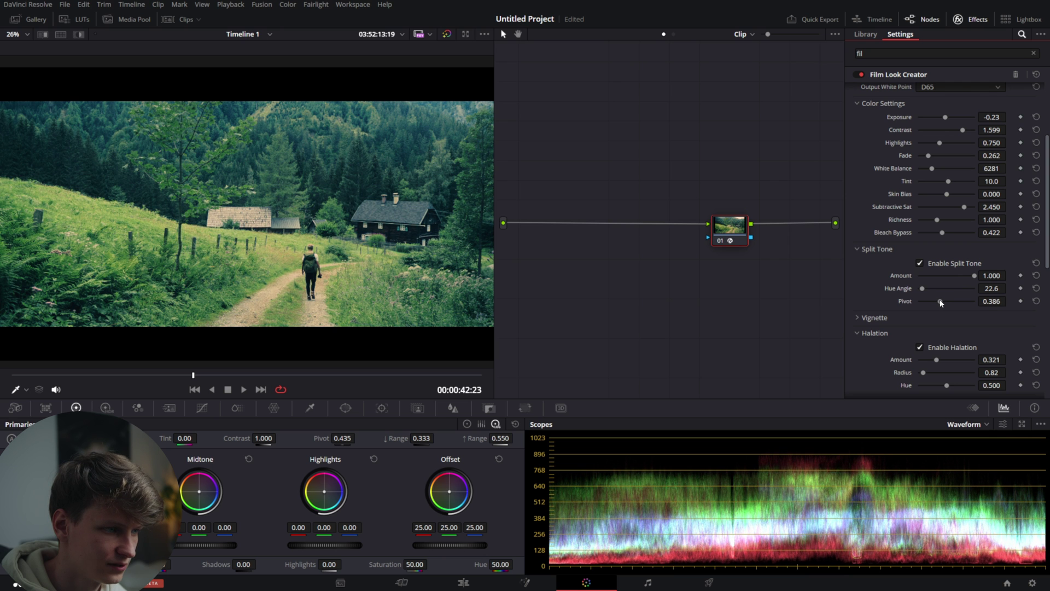
left_click_drag(968, 278, 937, 275)
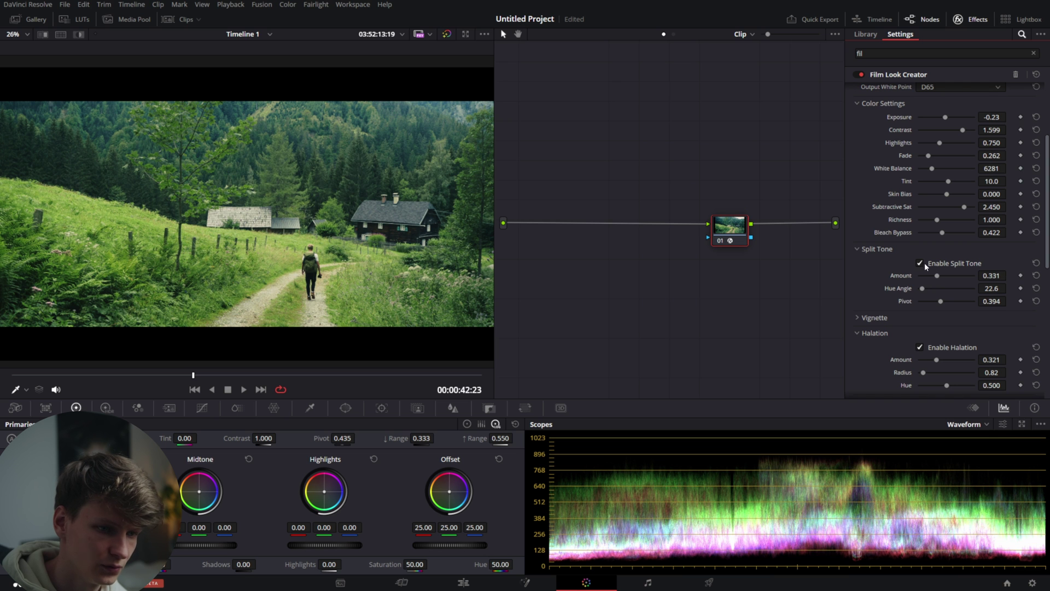
Step: Compare the shot with and without split tone by switching the effect off and on twice
left_click(921, 263)
left_click(920, 263)
left_click(920, 262)
left_click(920, 263)
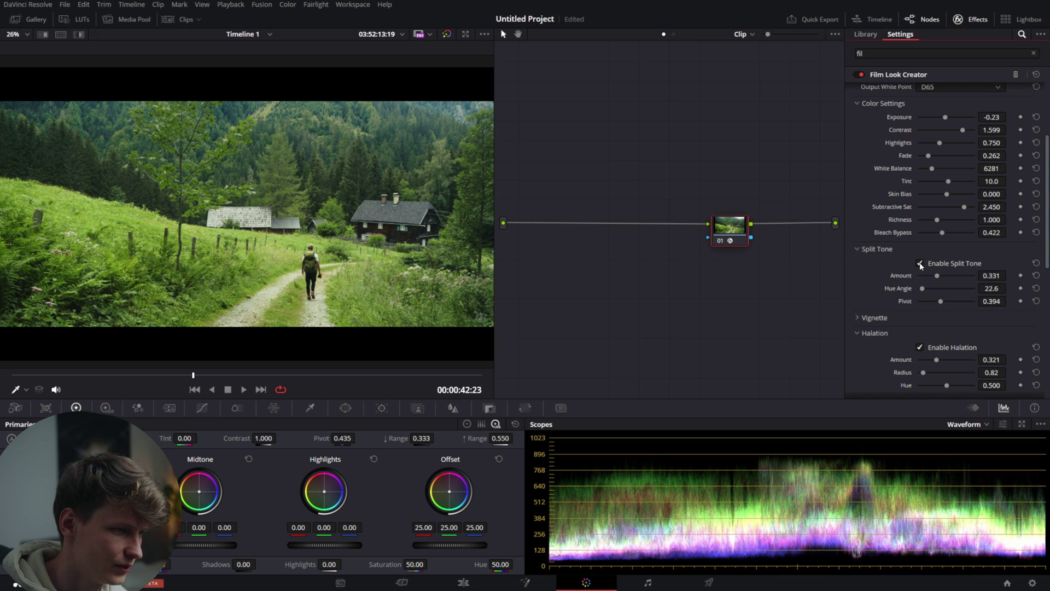
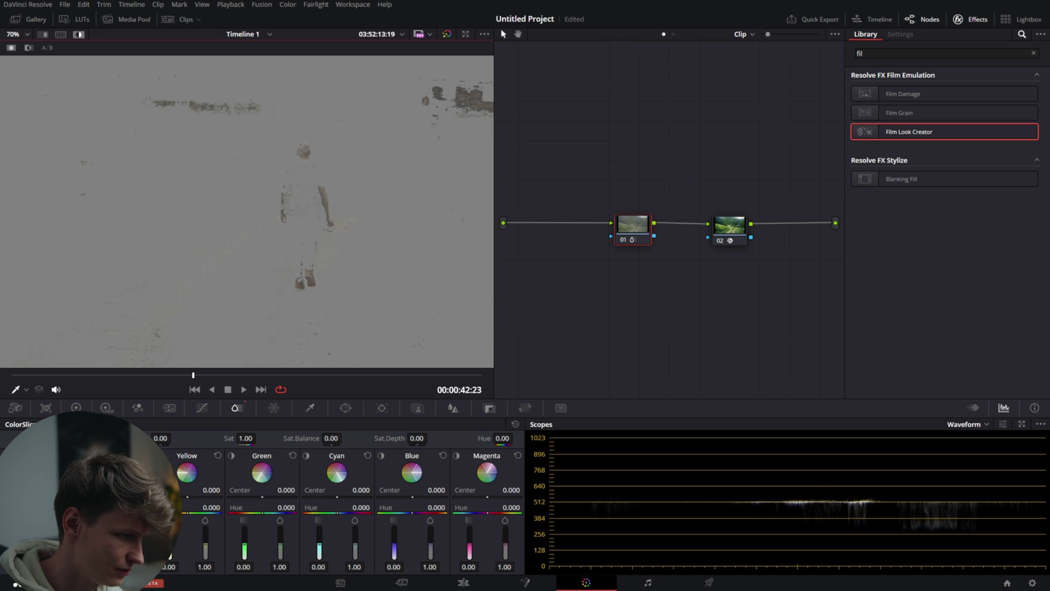
Step: Preview which parts of the landscape the green and yellow ColorSlice ranges cover by toggling their highlights
scroll(329, 249, "down", 5)
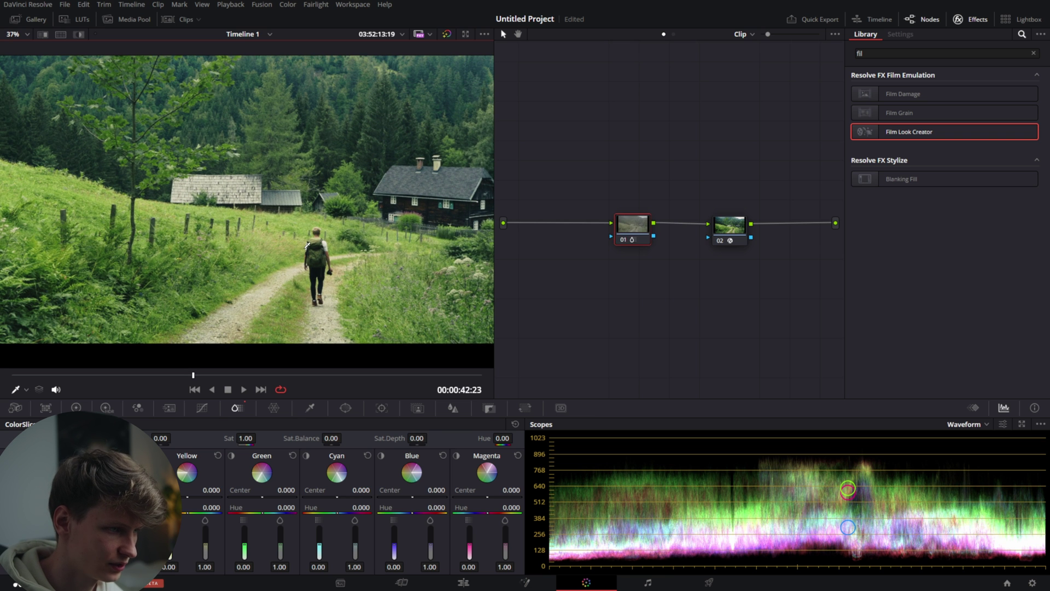
scroll(307, 246, "down", 2)
left_click(232, 455)
left_click(231, 455)
left_click(156, 456)
left_click(156, 455)
left_click(156, 455)
left_click(156, 455)
Step: Set the yellow slice's center to 0.754, hue to 0.302, saturation to 1.28 and density to 0.33
left_click_drag(183, 488, 211, 489)
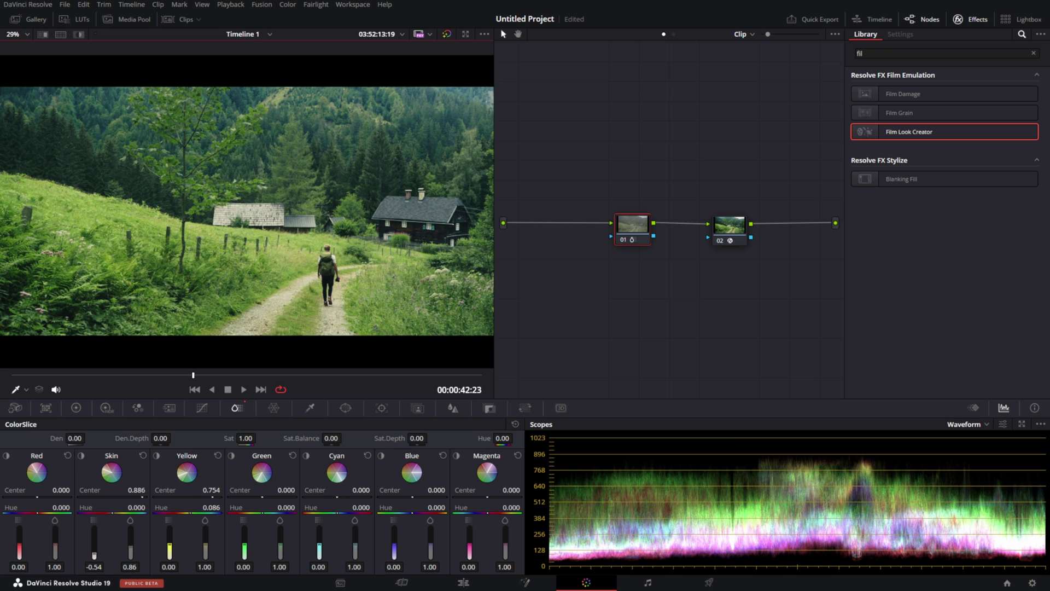
left_click_drag(212, 506, 219, 507)
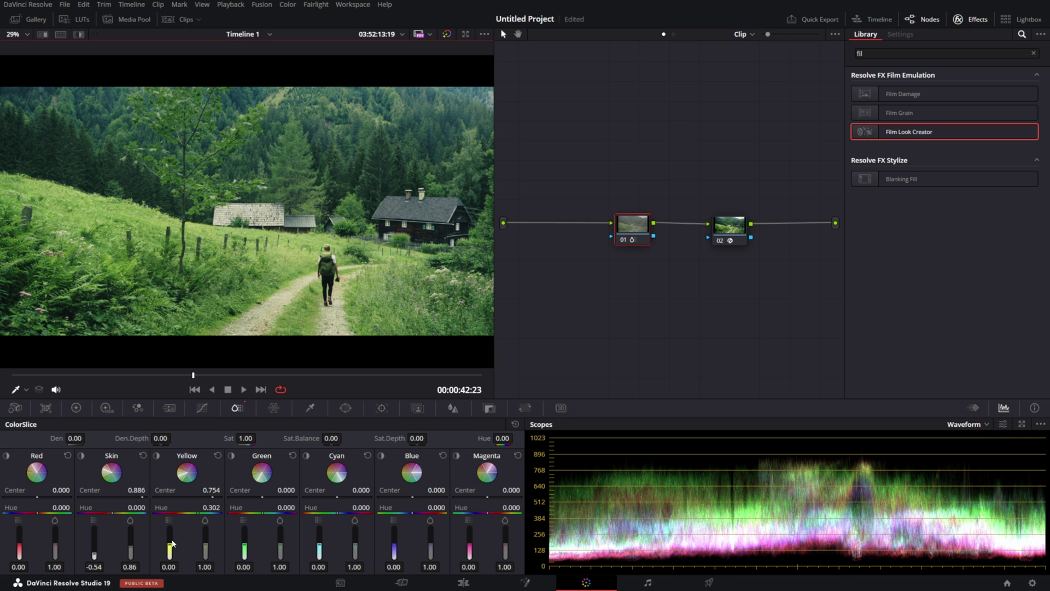
left_click_drag(207, 545, 206, 539)
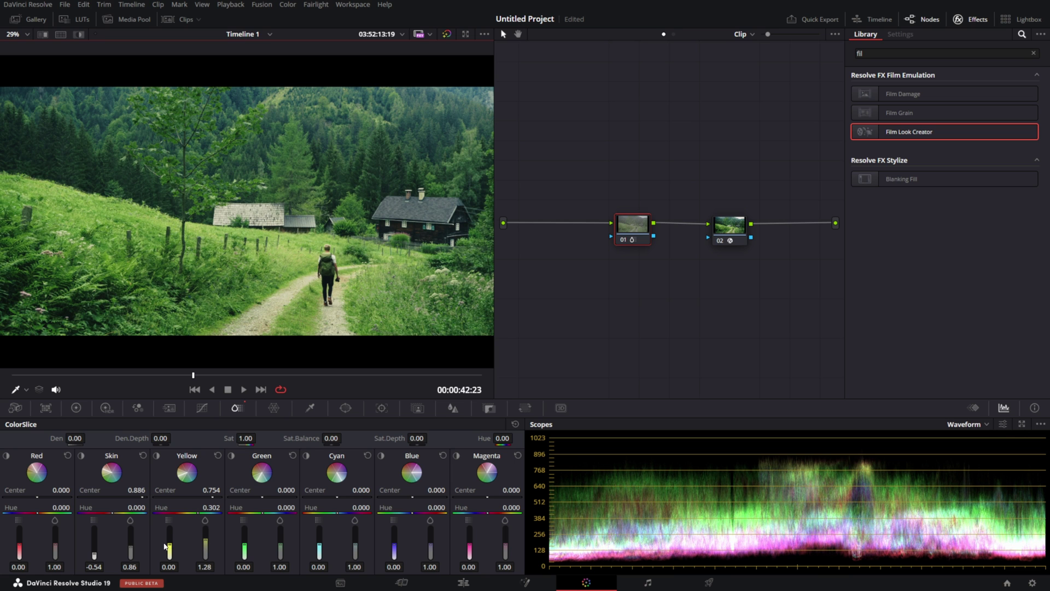
left_click_drag(169, 544, 169, 539)
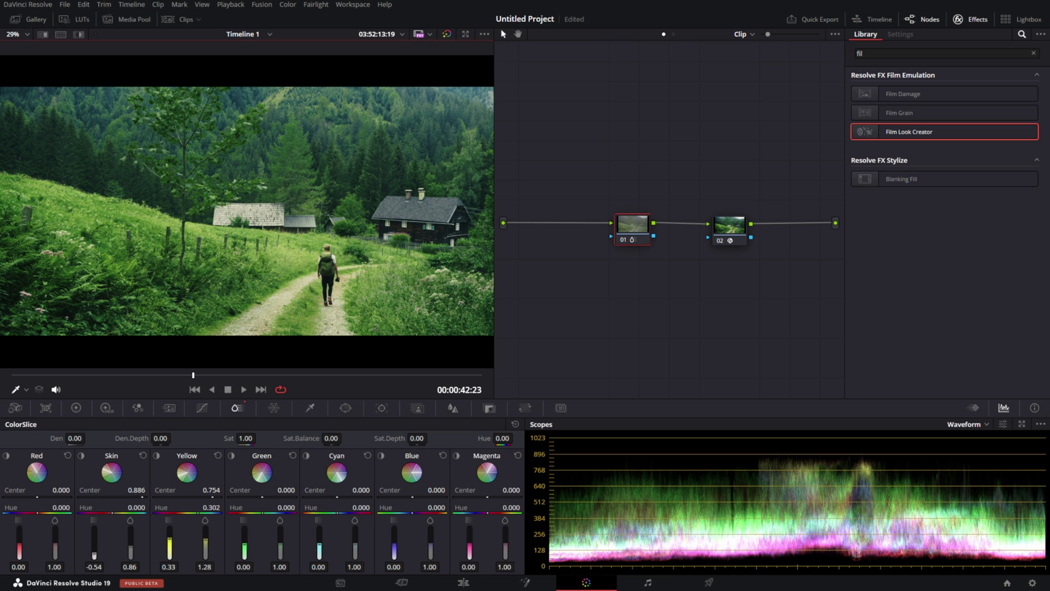
Step: Lower the Film Look Creator bloom amount to about 0.202 and check the shot full screen
left_click(730, 224)
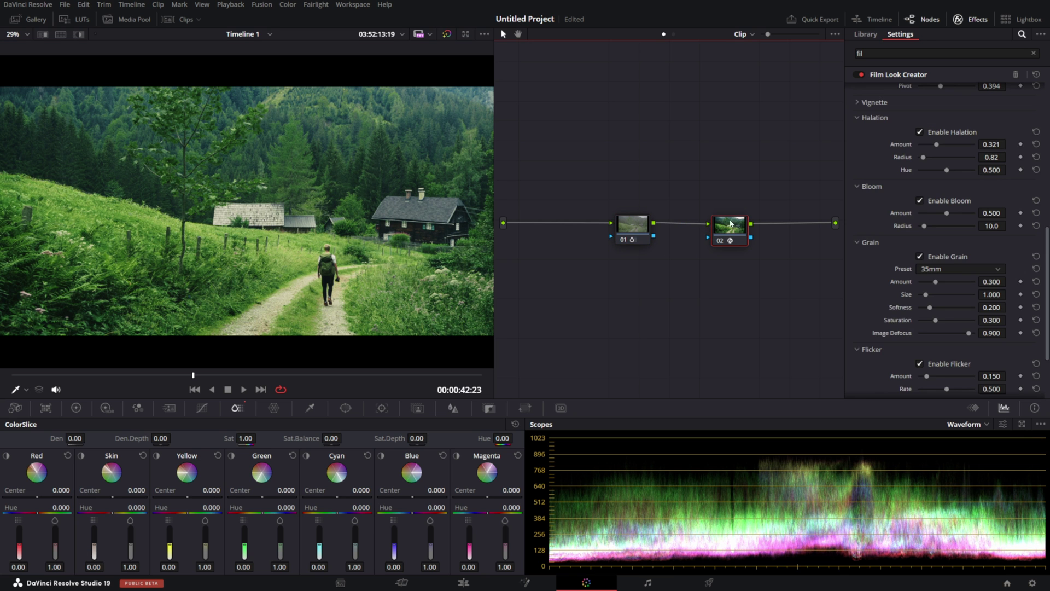
left_click(864, 243)
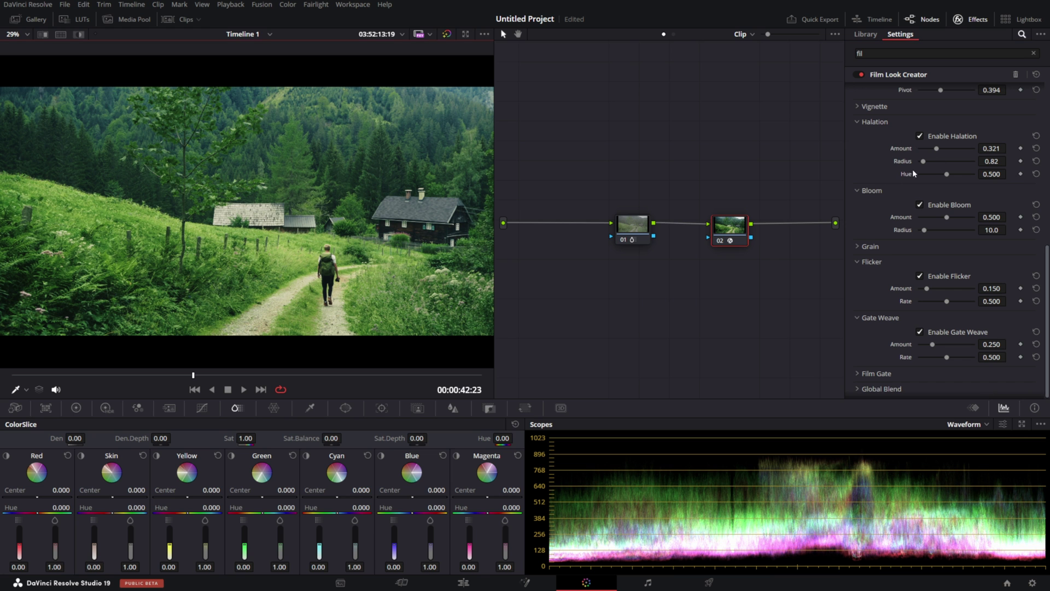
left_click_drag(936, 221, 934, 221)
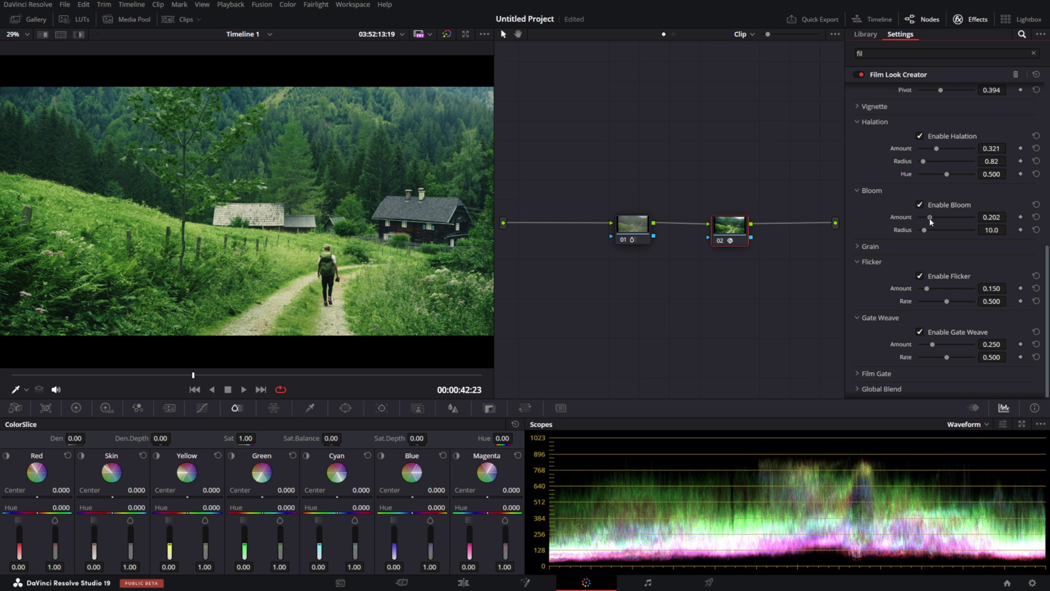
key("ctrl+f")
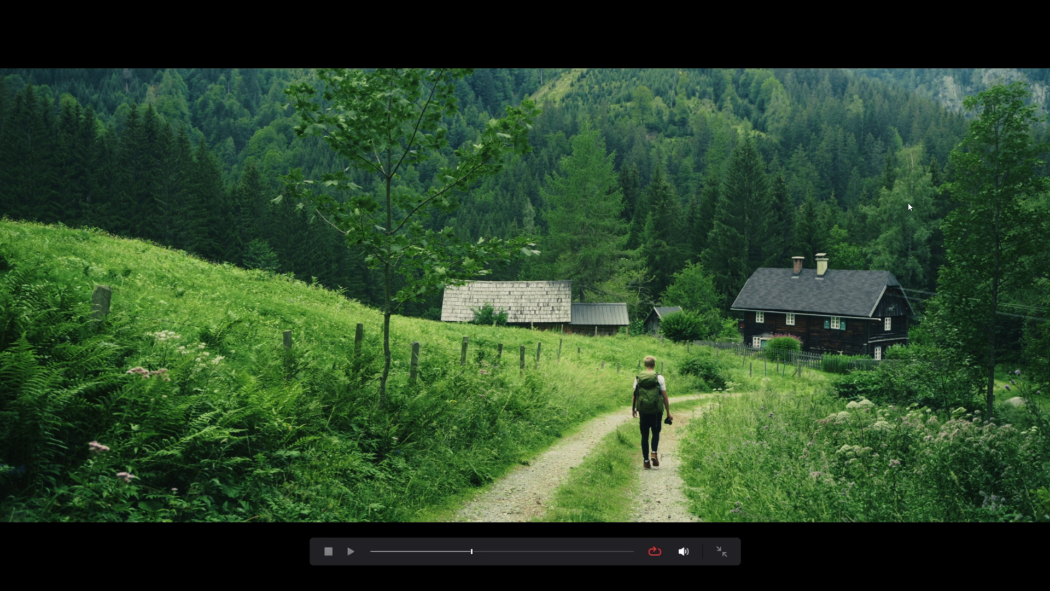
key("Escape")
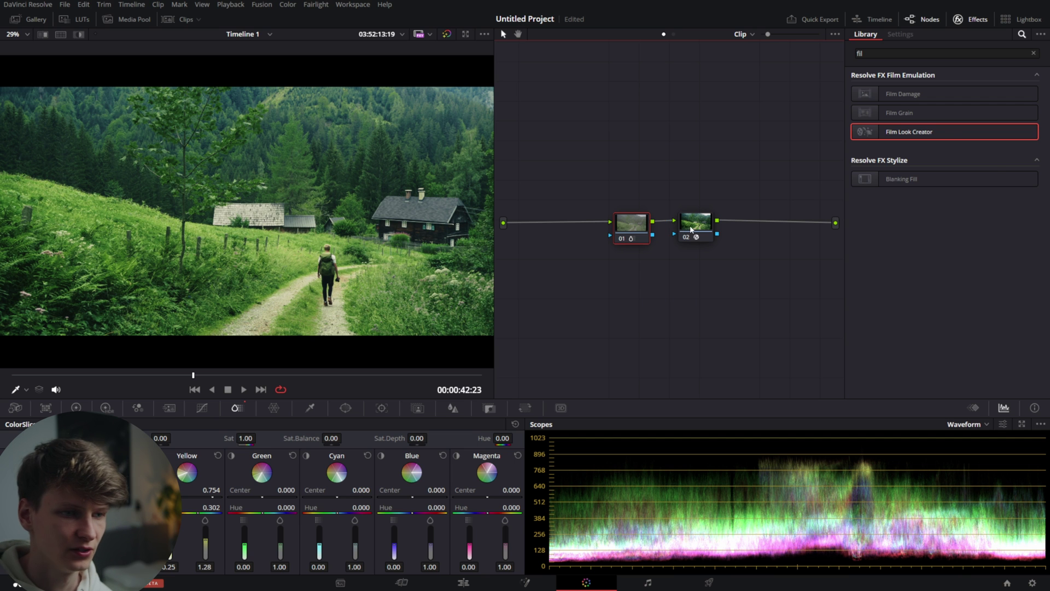
Step: Set the Film Look Creator's output color space to ARRI Wide Gamut 3 and its output gamma to ARRI LogC3
left_click_drag(691, 227, 689, 231)
scroll(891, 171, "up", 10)
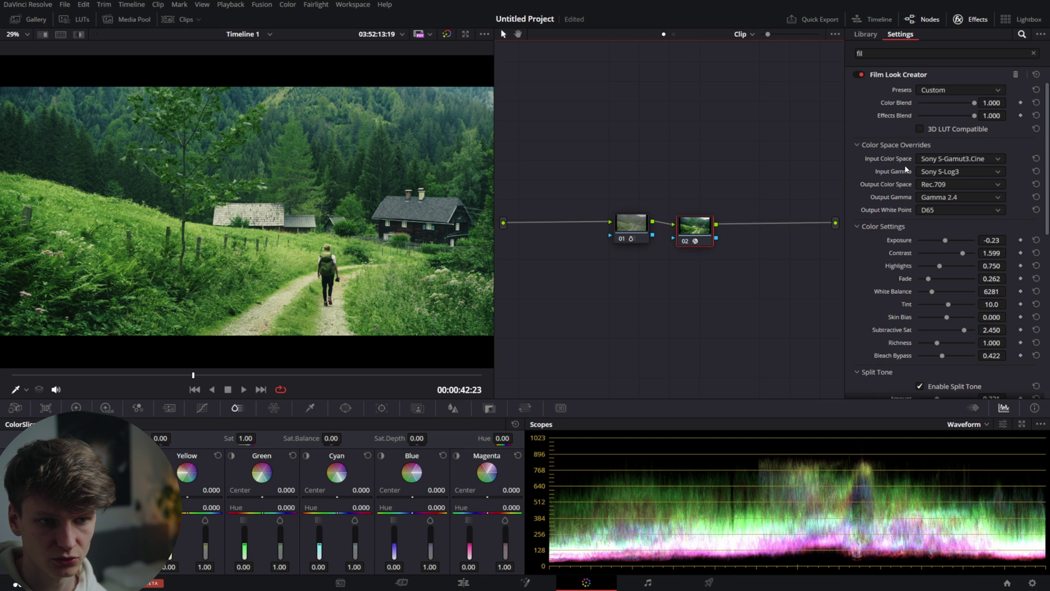
left_click(947, 184)
scroll(949, 240, "up", 5)
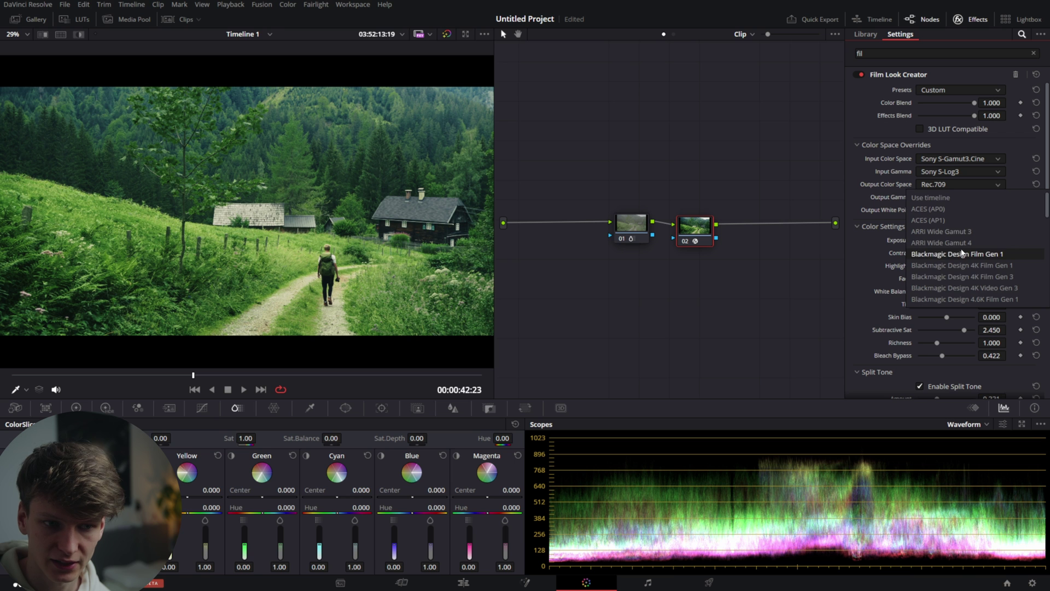
left_click(954, 228)
left_click(956, 197)
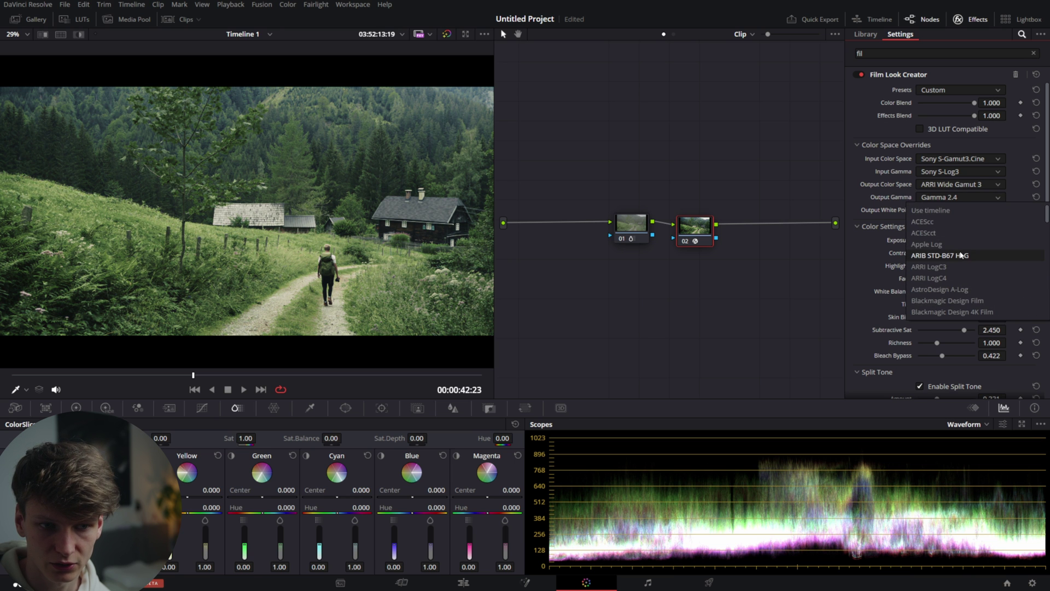
left_click(942, 264)
Step: Reorder the node graph so the Film Look Creator node comes before the ColorSlice node
mouse_move(633, 226)
left_mouse_down()
mouse_move(755, 229)
mouse_move(625, 229)
left_mouse_up()
left_click_drag(739, 228, 692, 227)
key("shift+s")
key("ctrl+z")
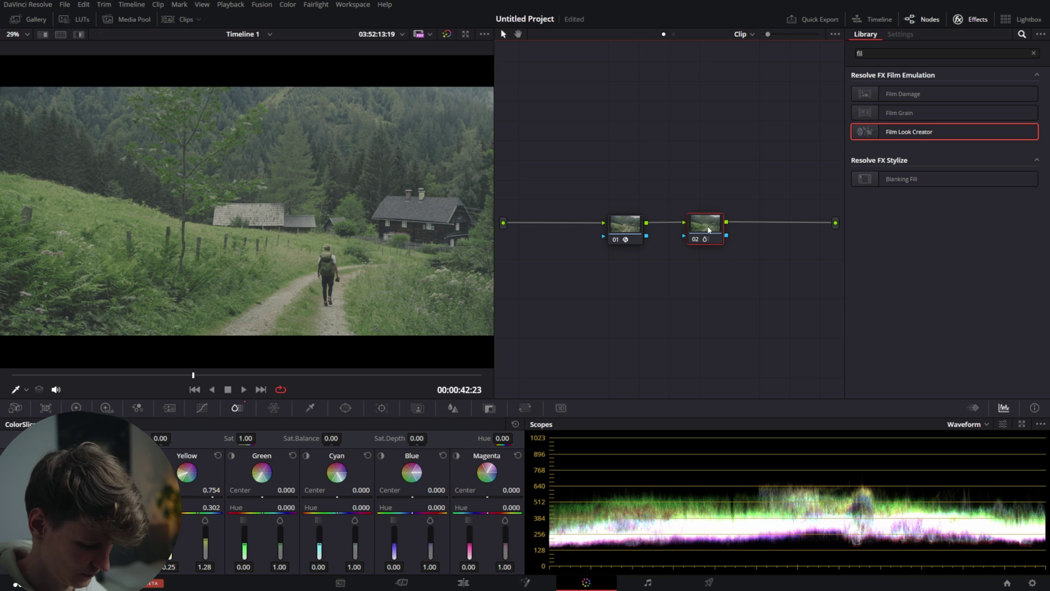
Step: Add a serial node after the ColorSlice node and apply the Color Space Transform effect to it
key("alt+s")
left_click(875, 54)
key("BackSpace")
key("BackSpace")
key("BackSpace")
type("color")
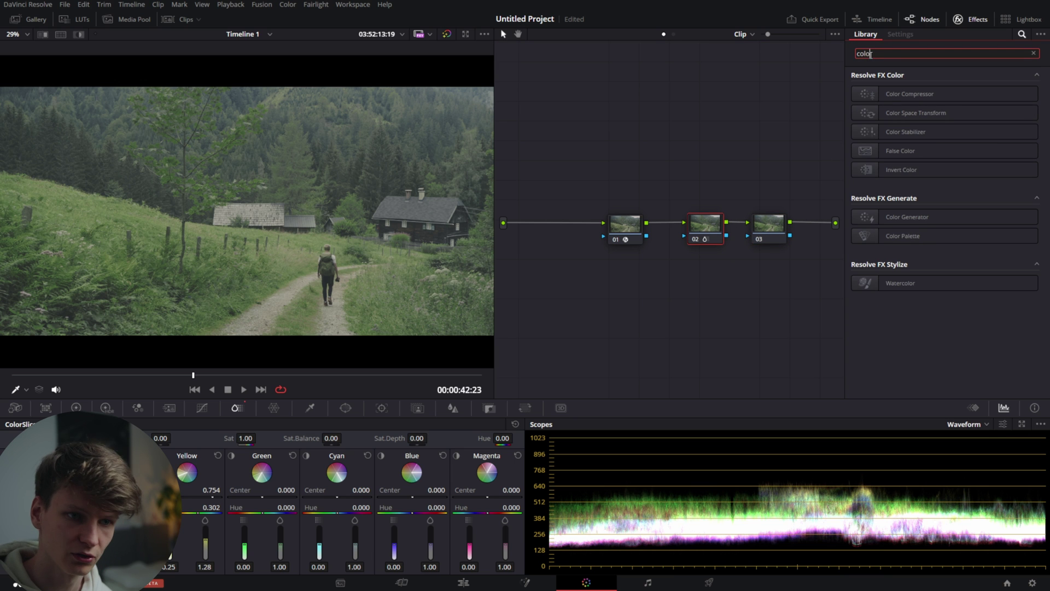
left_click_drag(893, 112, 772, 232)
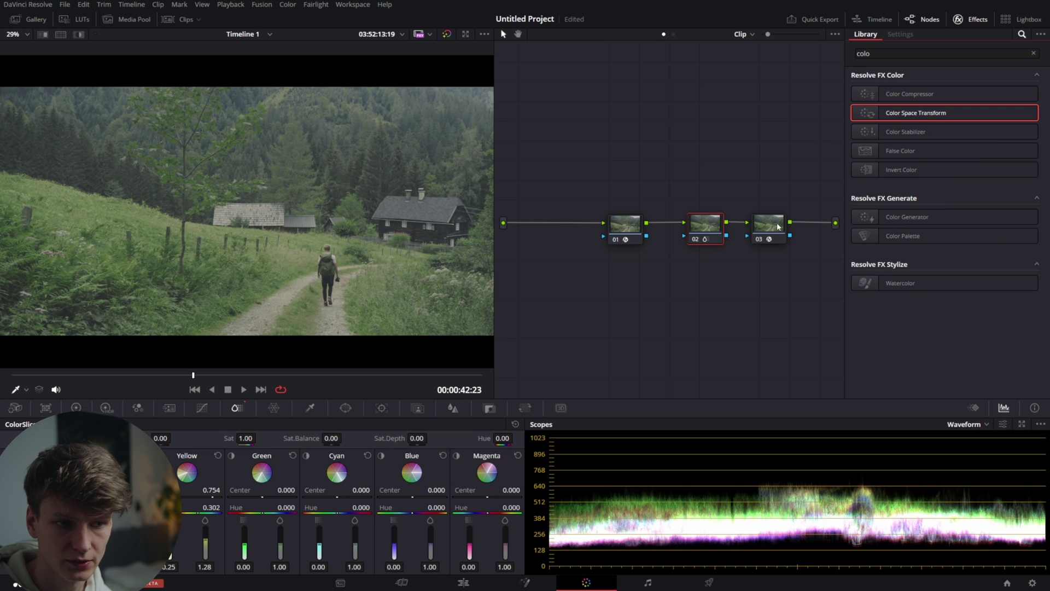
Step: Set the Color Space Transform's input color space to ARRI Wide Gamut 3 and its input gamma to ARRI LogC3
left_click(782, 223)
left_click(926, 107)
scroll(962, 149, "down", 2)
key("Escape")
left_click(960, 105)
left_click(966, 140)
left_click(967, 118)
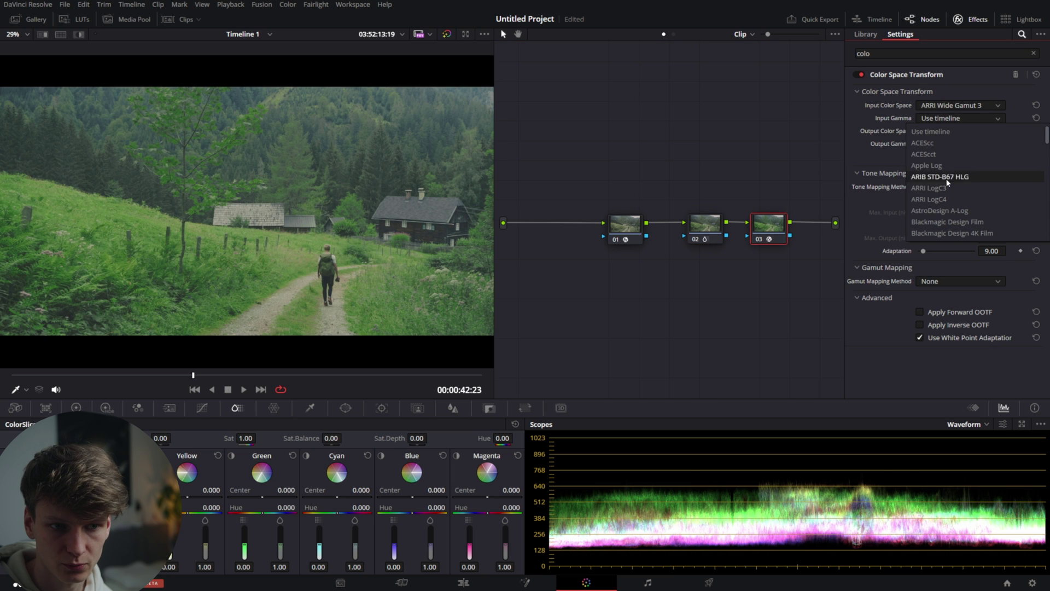
left_click(941, 187)
Step: Set the Color Space Transform's output color space to Rec.709 and its output gamma to Gamma 2.4
left_click(958, 132)
scroll(961, 204, "down", 5)
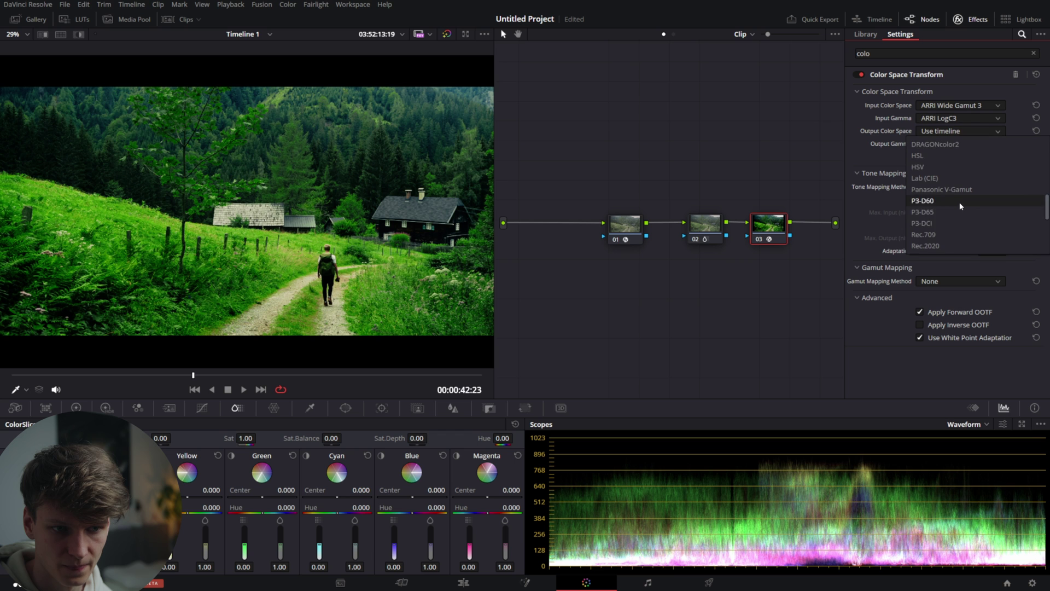
left_click(936, 231)
left_click(950, 147)
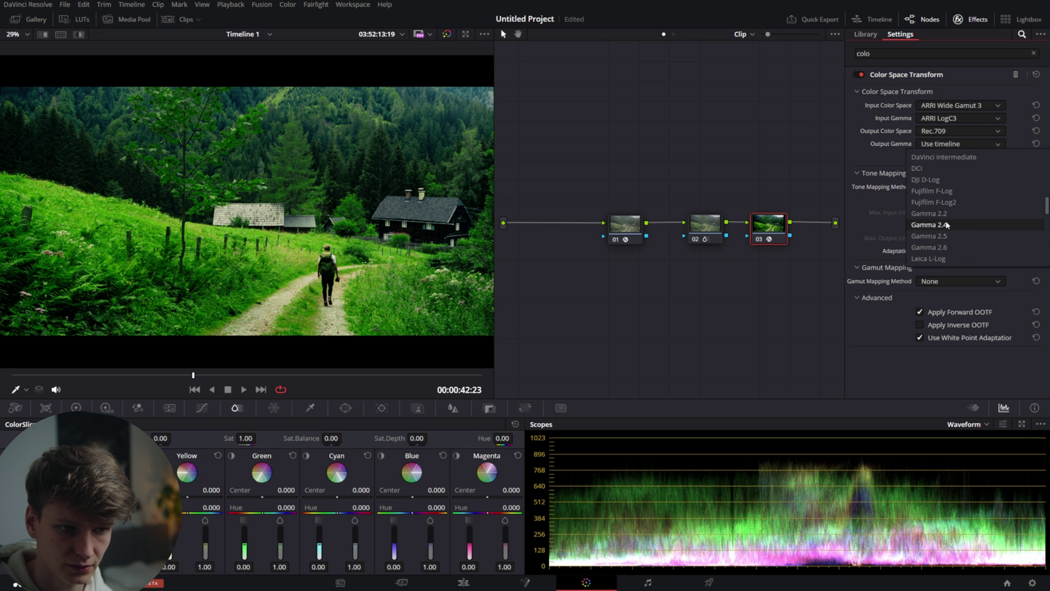
left_click(951, 225)
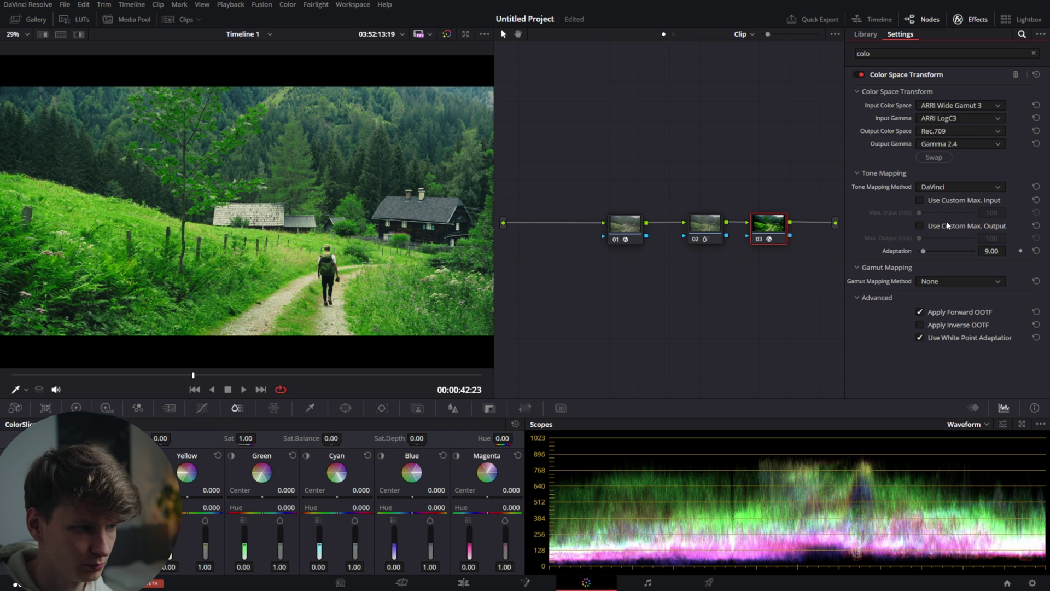
Step: Reduce the yellow slice's saturation to 0.98 on the ColorSlice node, and open the first node's Film Look Creator settings
left_click(968, 19)
left_click(736, 224)
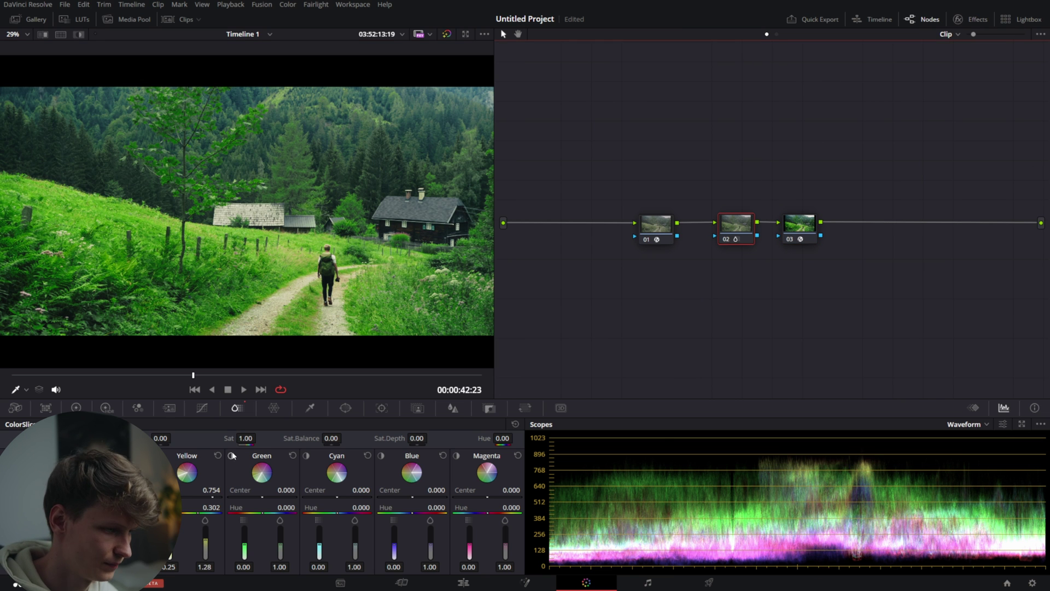
left_click_drag(205, 540, 204, 553)
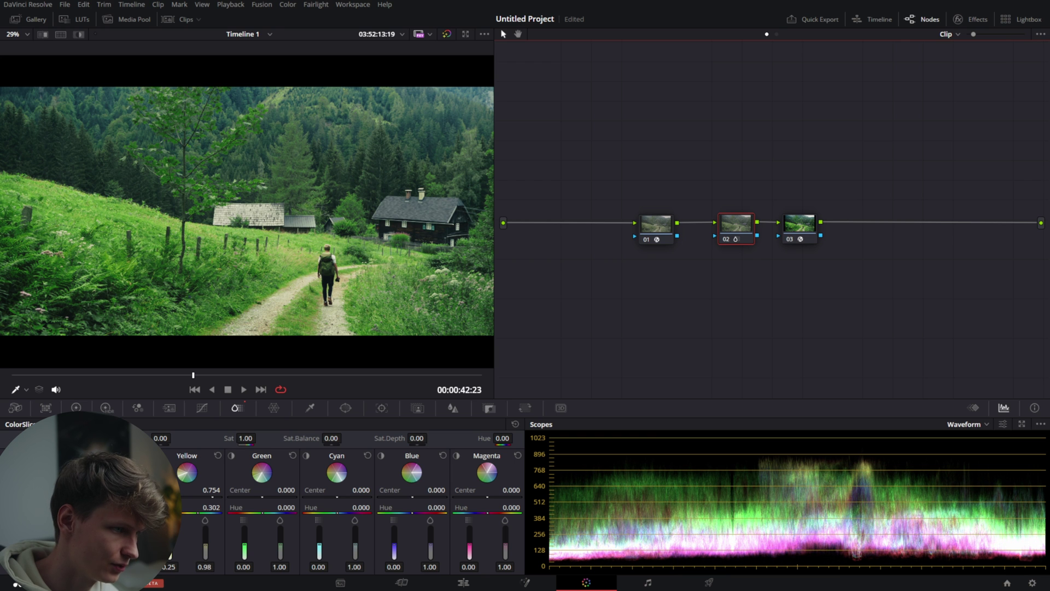
left_click(652, 223)
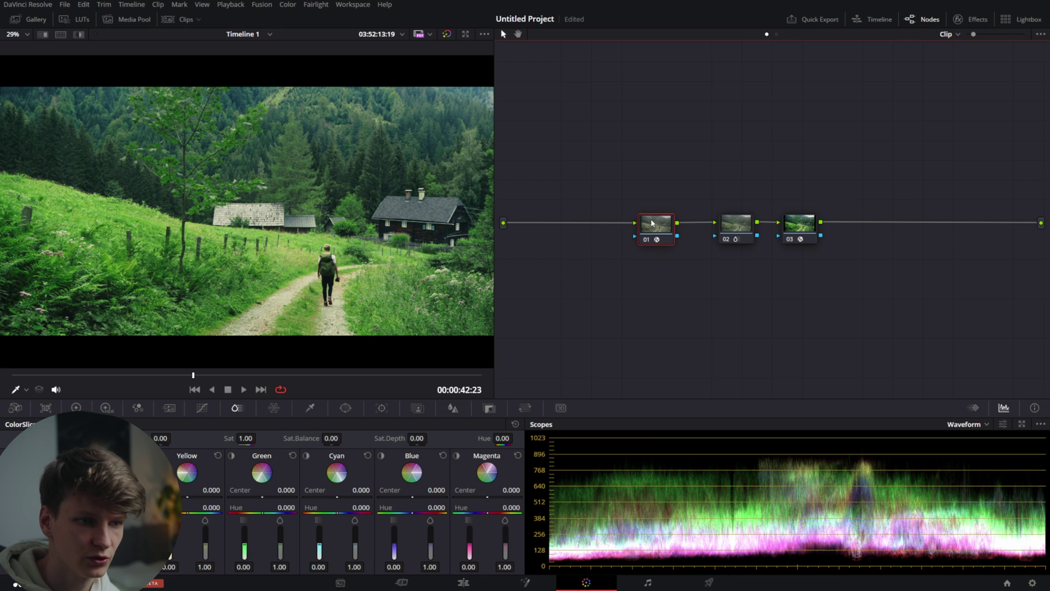
left_click(971, 19)
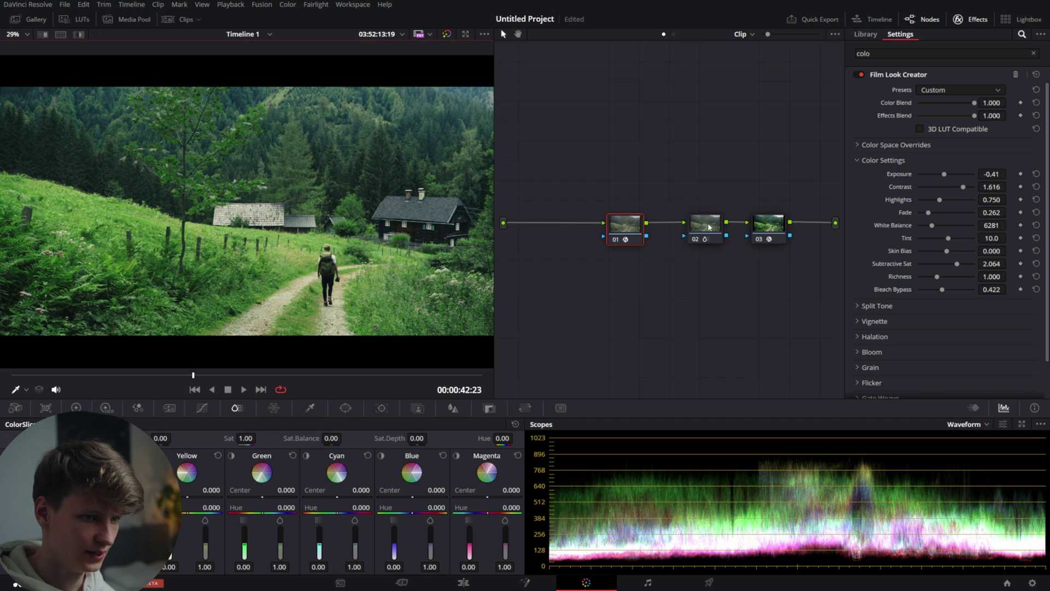
Step: Highlight the cyan range on the ColorSlice node and set its center to -0.128 and its hue to 0.104
left_click(705, 224)
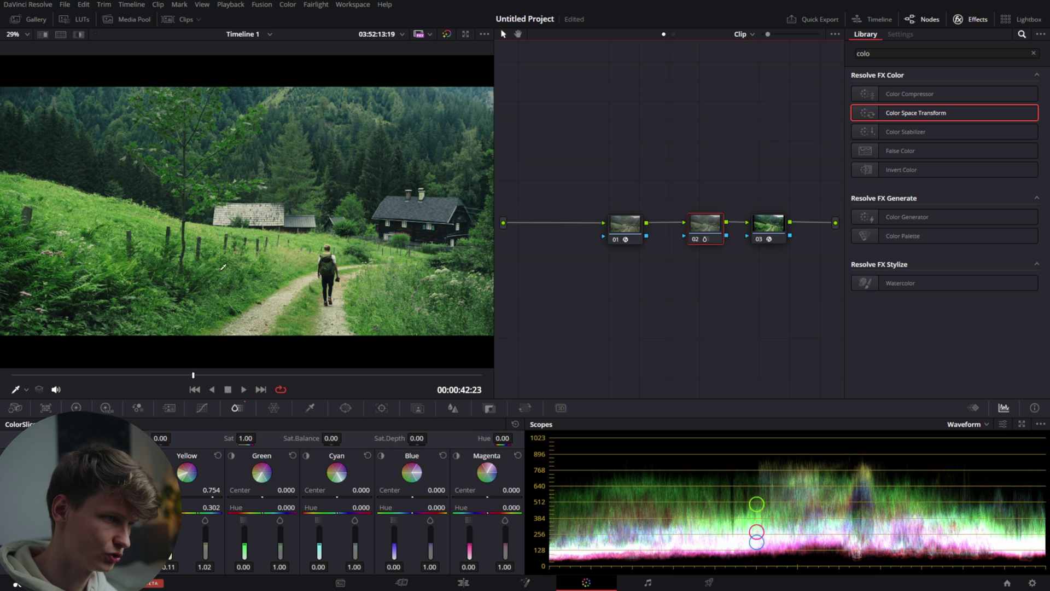
scroll(315, 163, "down", 1)
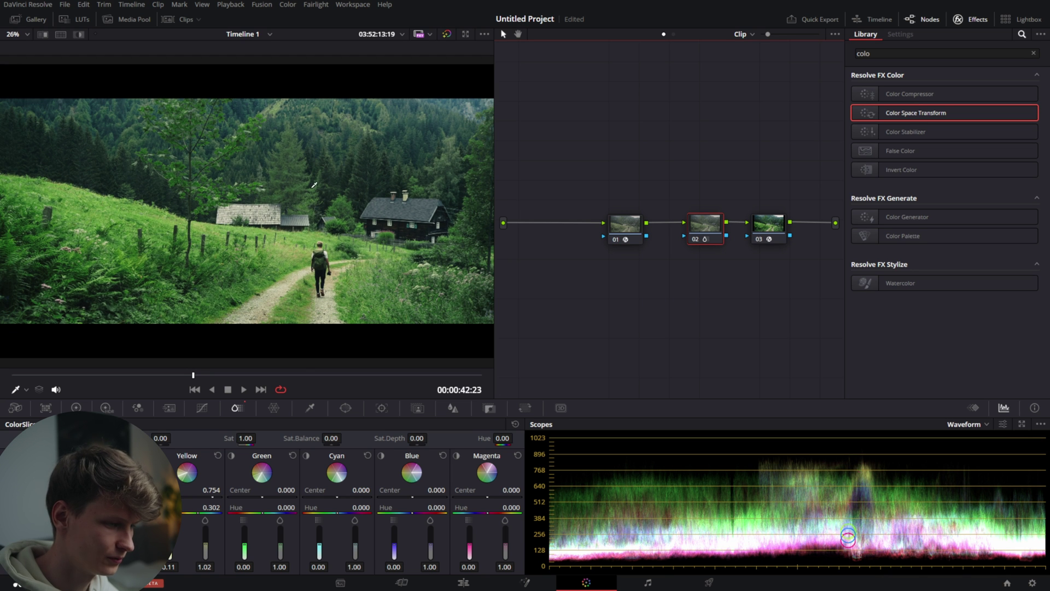
left_click(305, 456)
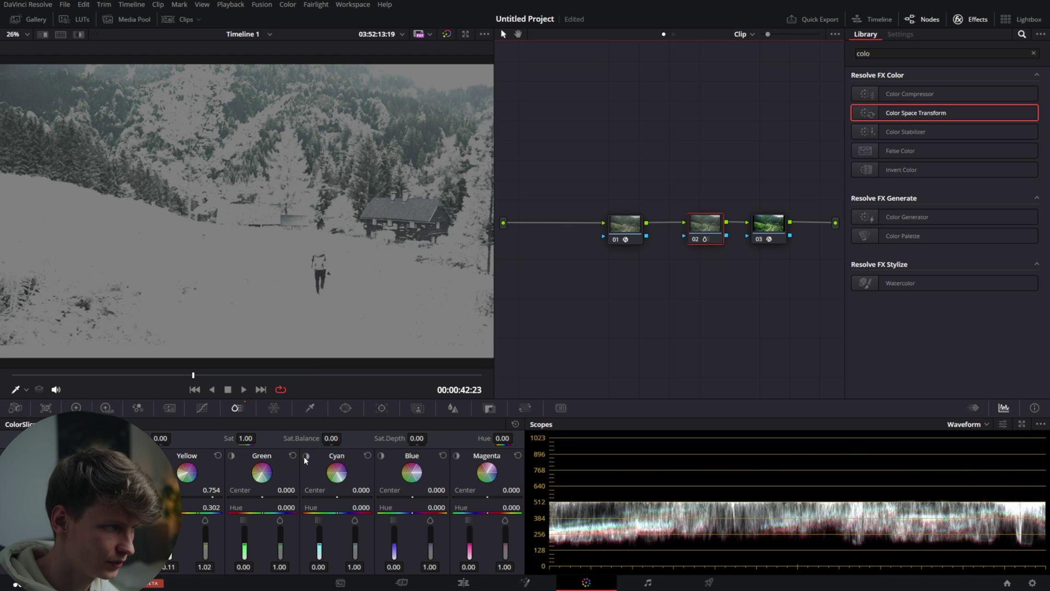
key("shift+h")
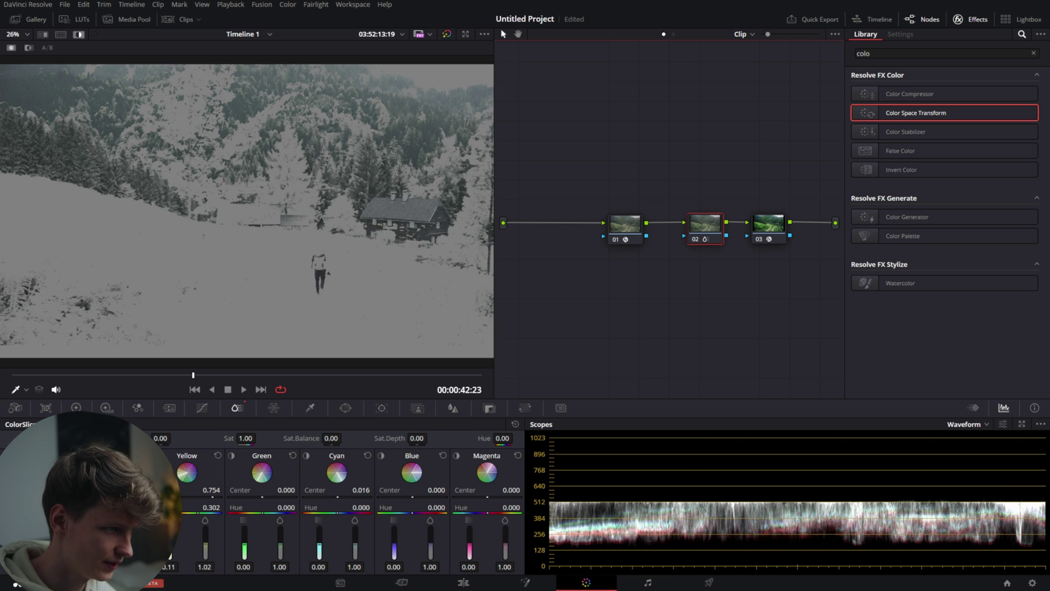
left_click_drag(325, 490, 309, 490)
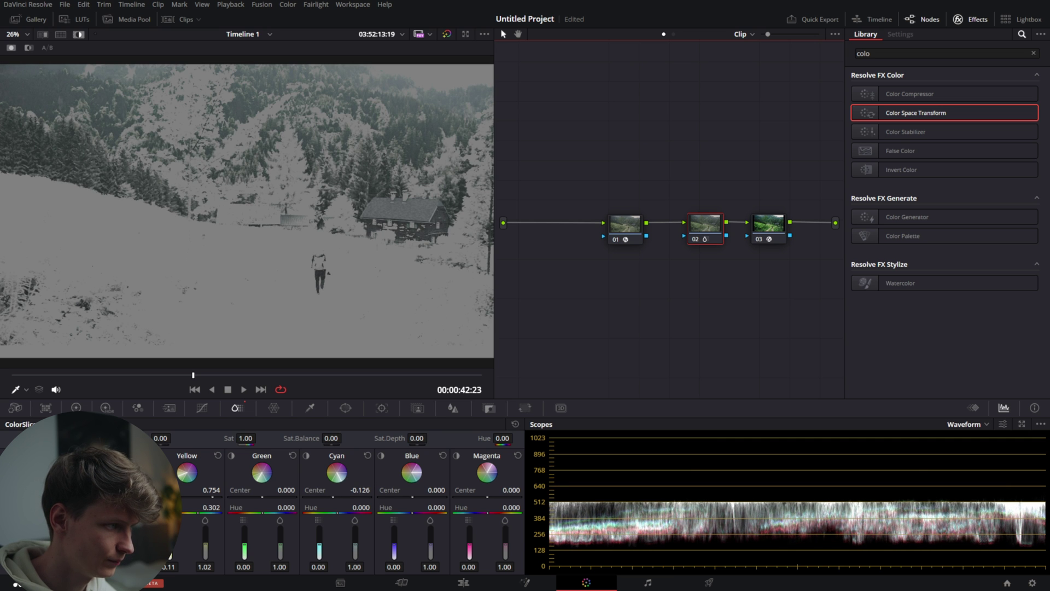
left_click(308, 456)
left_click_drag(335, 513, 340, 513)
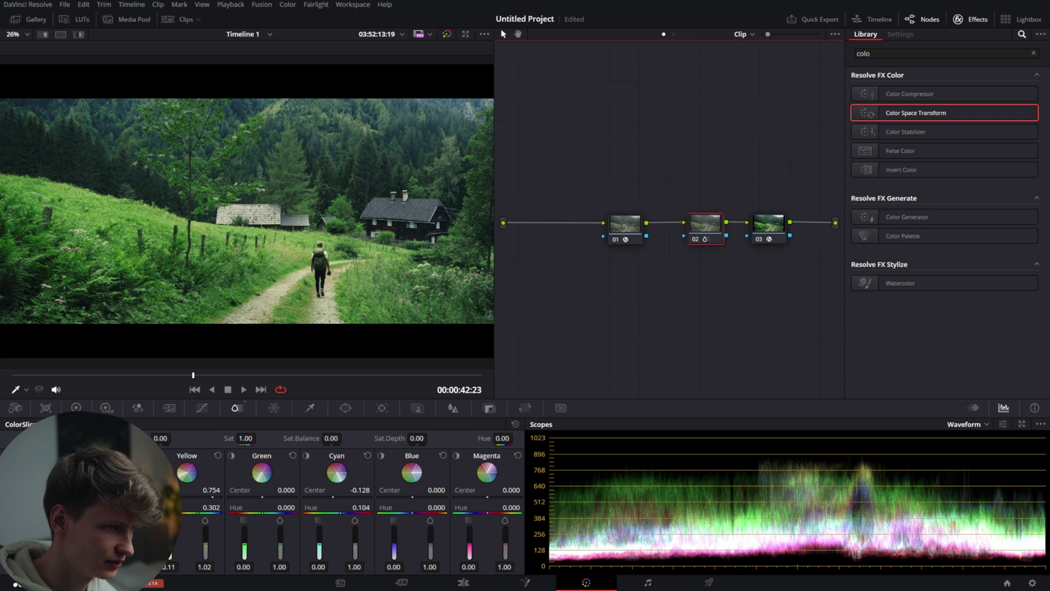
Step: Try adjusting the cyan slice's saturation, and undo the last two ColorSlice changes
left_click_drag(355, 542, 320, 553)
key("ctrl+z")
key("ctrl+z")
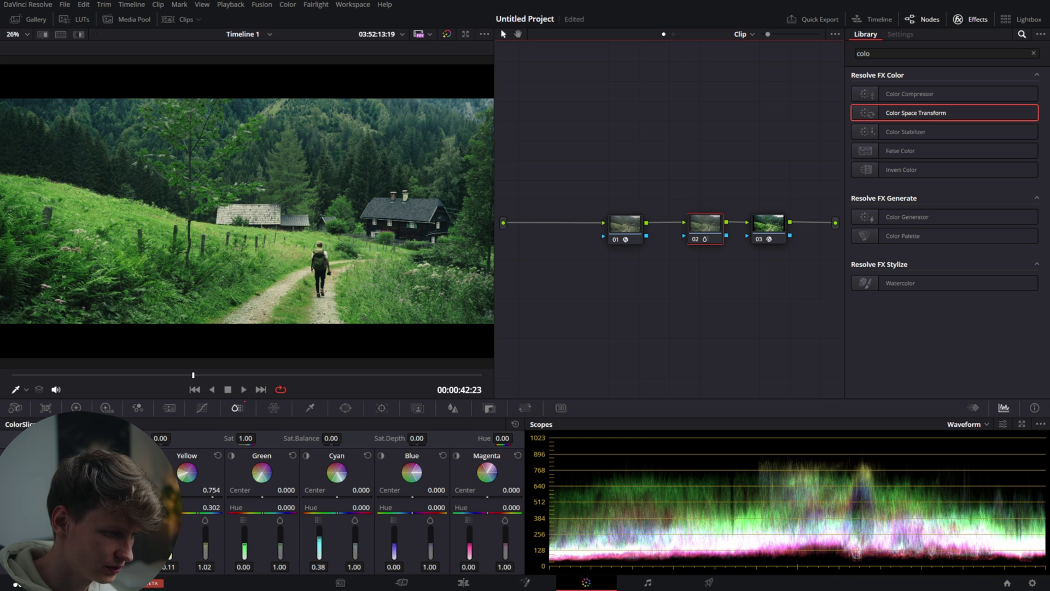
Step: Lower the blue slice's center while its range is highlighted, and turn the highlight off
left_click(381, 455)
left_click(381, 455)
left_click(382, 456)
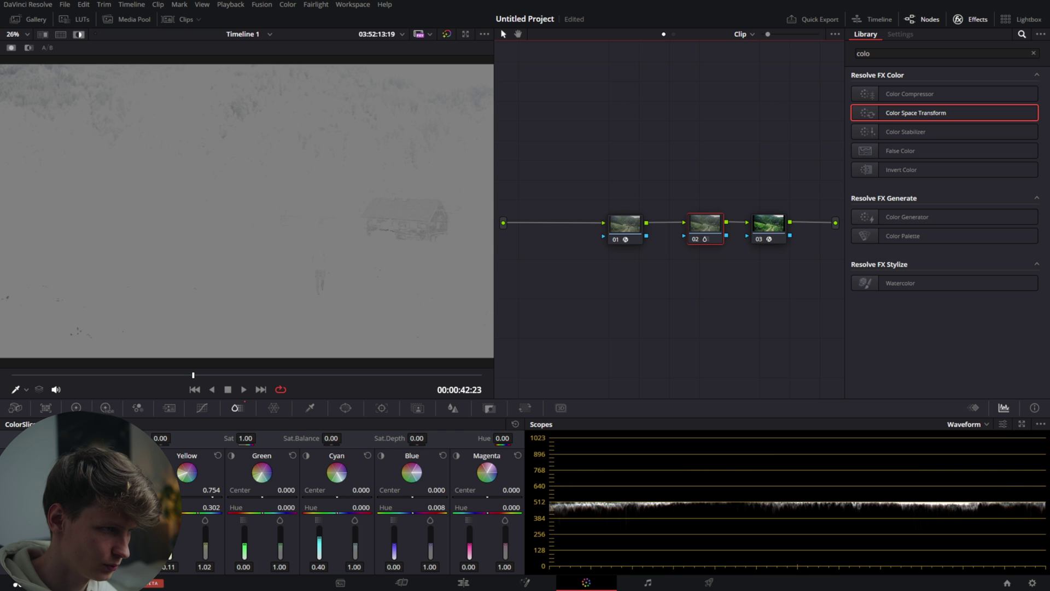
left_click_drag(413, 497, 377, 497)
key("shift+h")
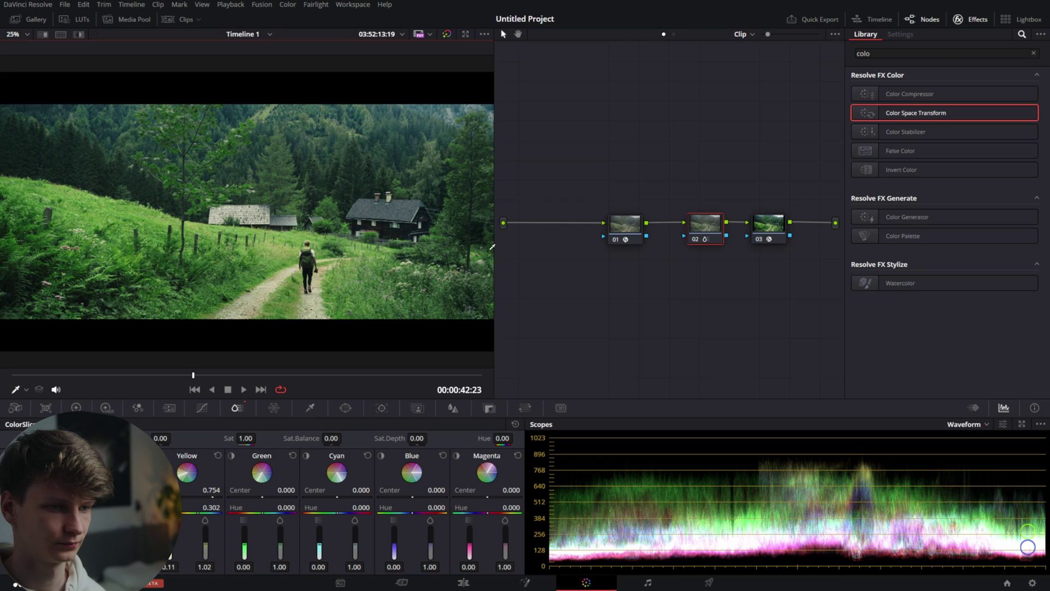
Step: Expand the color space overrides in the first node's Film Look Creator settings
left_click_drag(778, 184, 655, 232)
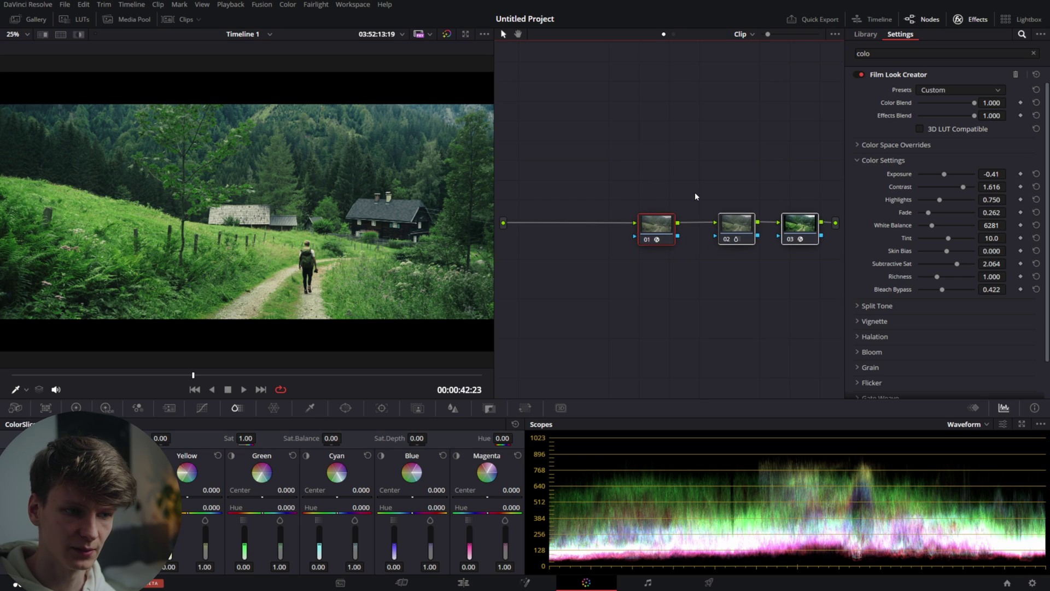
left_click(924, 145)
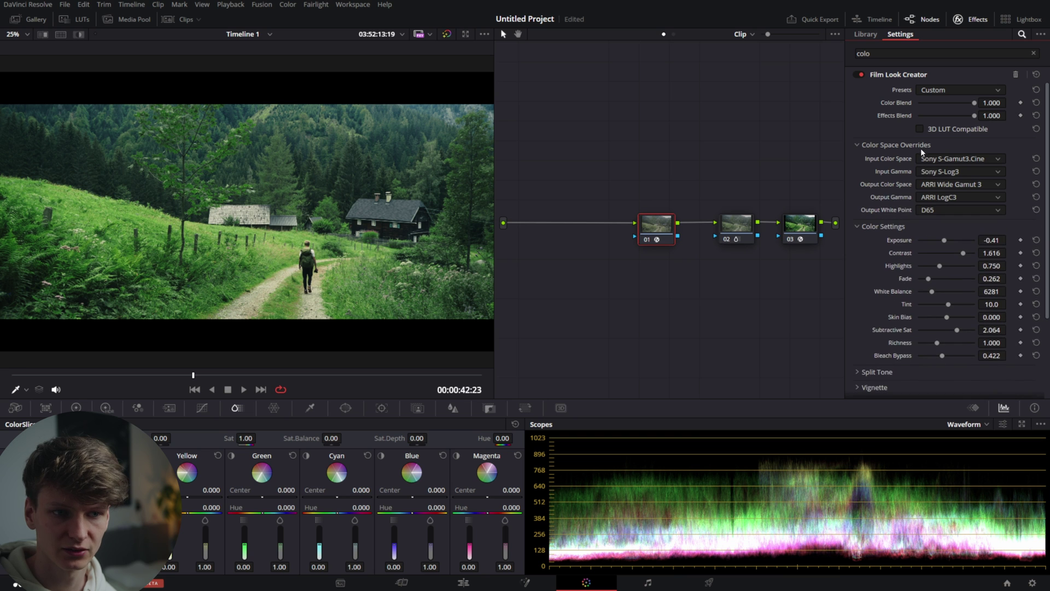
Step: Set the Film Look Creator's input color space to ARRI Wide Gamut 3 and its input gamma to ARRI LogC3
left_click(942, 159)
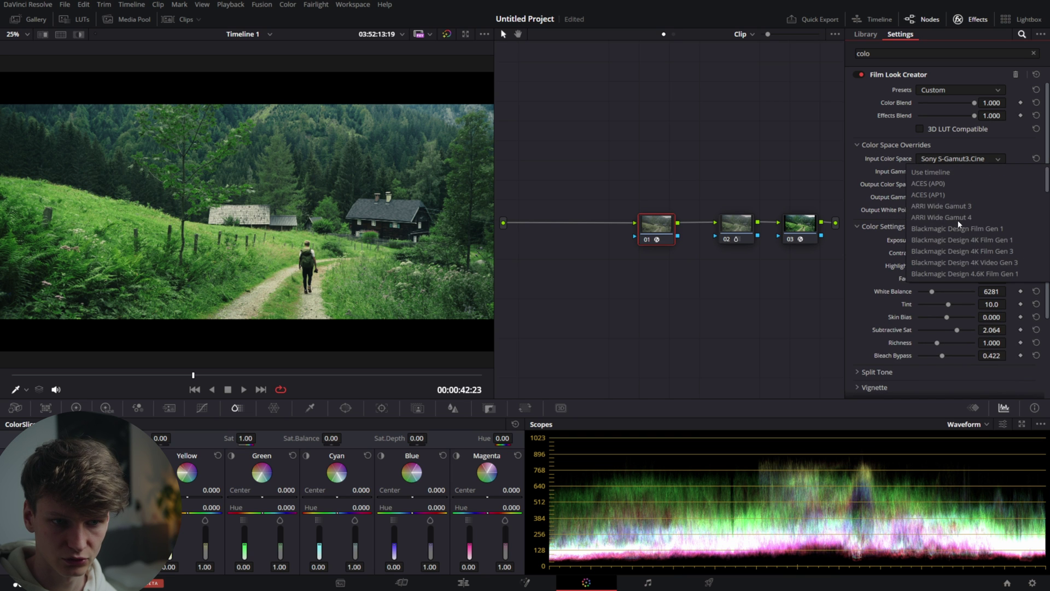
left_click(956, 217)
left_click(962, 172)
scroll(960, 238, "up", 5)
left_click(948, 241)
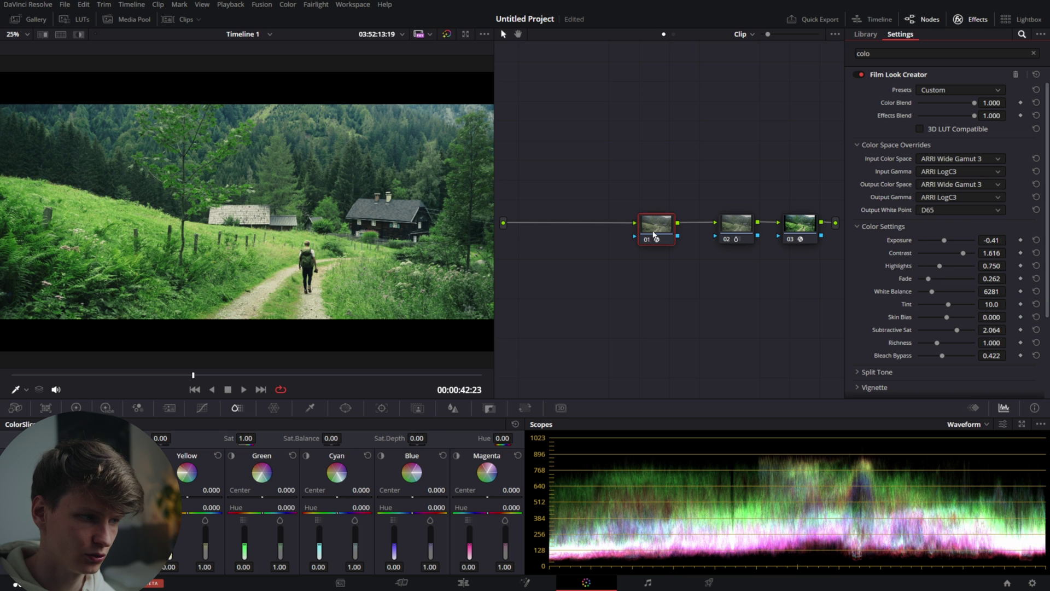
Step: Insert a serial node before the Film Look Creator node and label the Film Look Creator node FLC
key("shift+s")
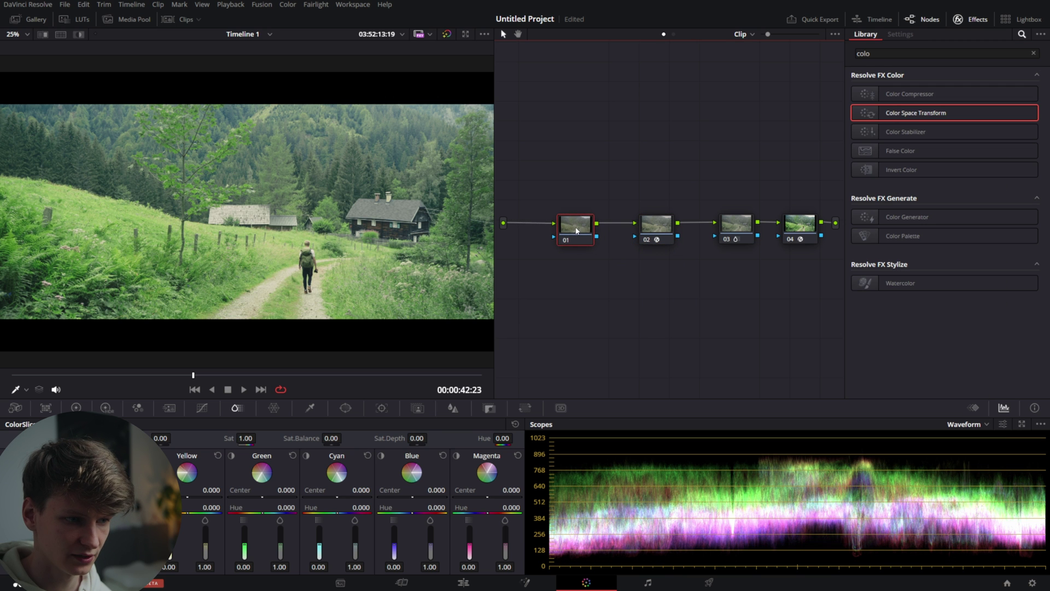
left_click(656, 227)
right_click(663, 235)
left_click(665, 245)
type("FLC")
Step: Label the ColorSlice node CS and the final Color Space Transform node CST out
right_click(744, 230)
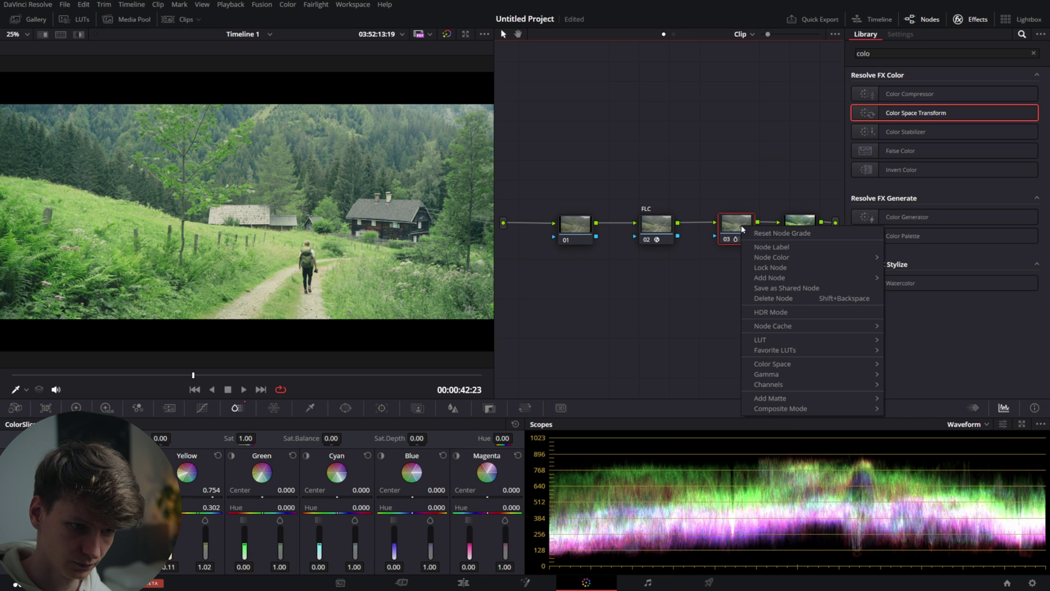
left_click(752, 249)
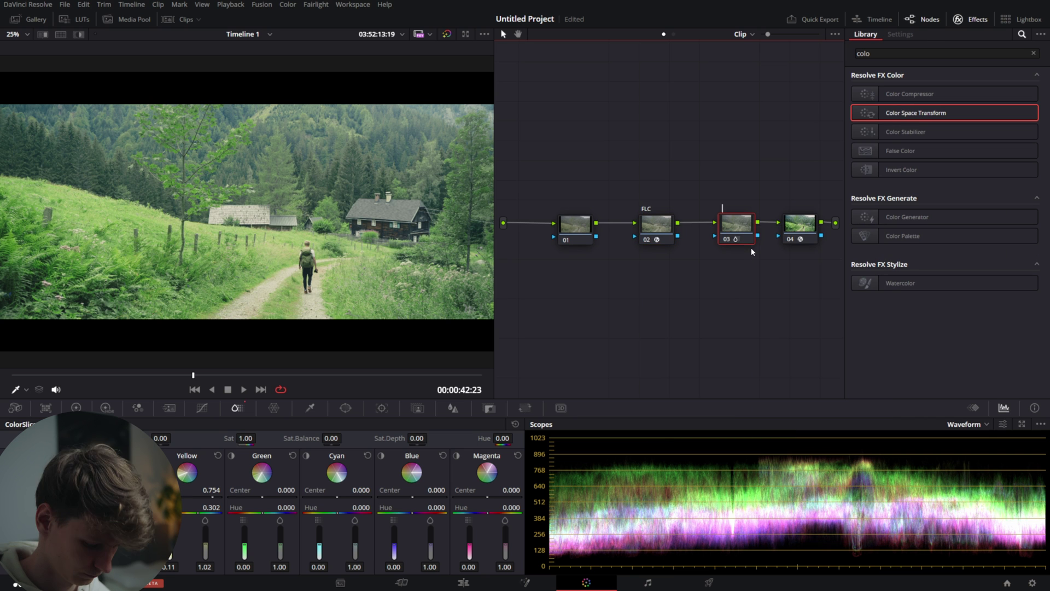
left_click(794, 235)
right_click(795, 227)
left_click(819, 248)
type("CST")
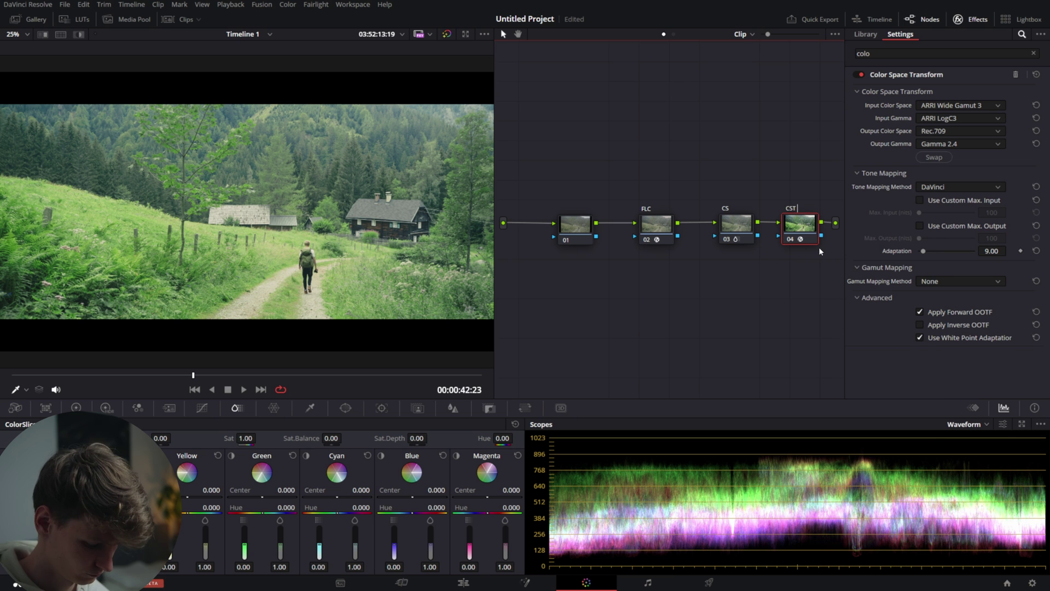
type(" out")
Step: Label the empty first node CST in and apply a Color Space Transform effect to it
right_click(571, 226)
left_click(582, 242)
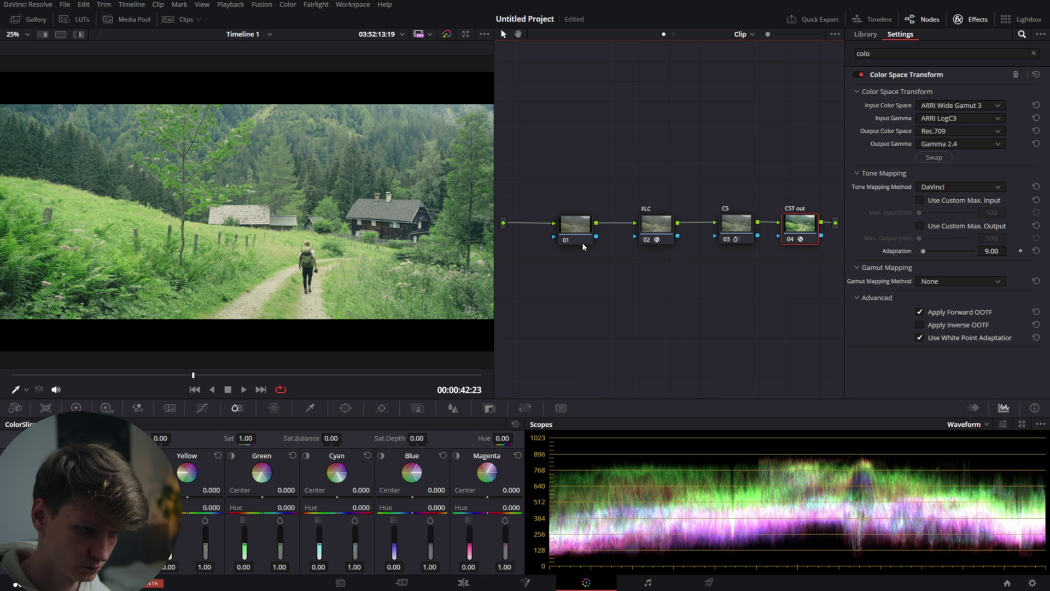
key("ctrl+z")
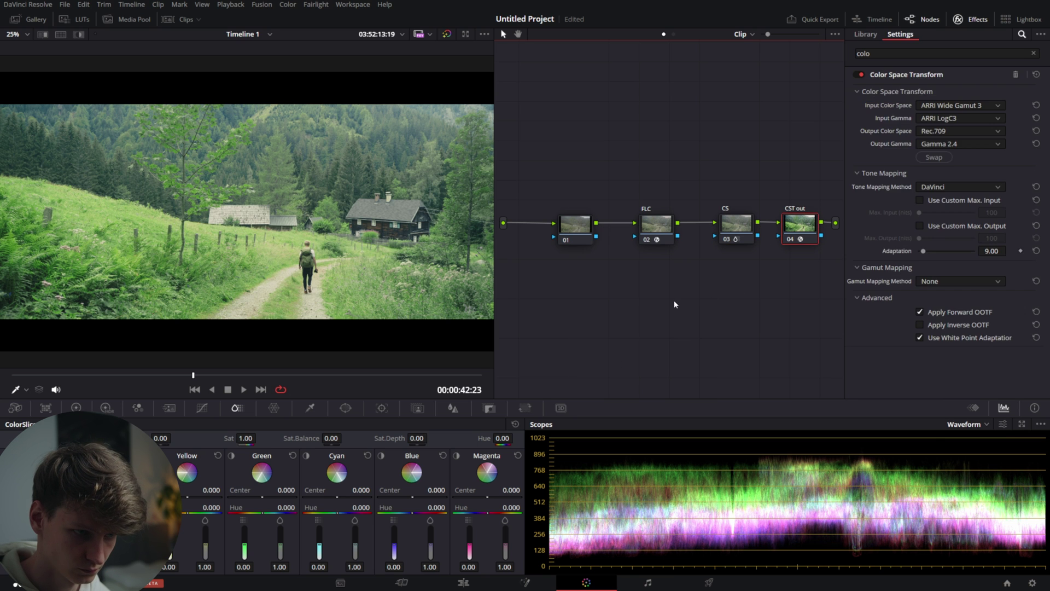
right_click(573, 228)
left_click(588, 248)
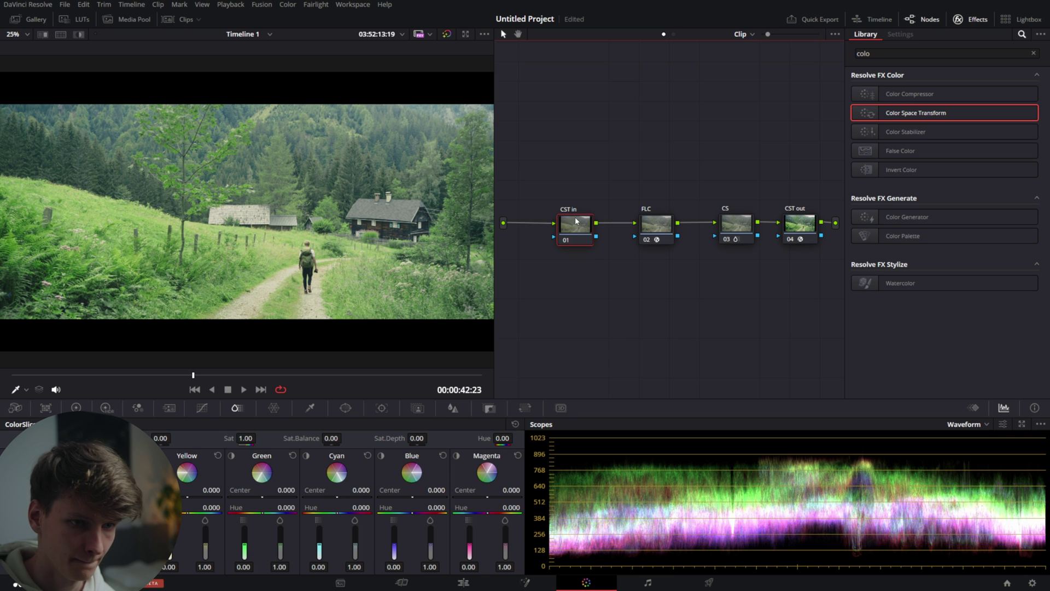
left_click_drag(881, 115, 577, 228)
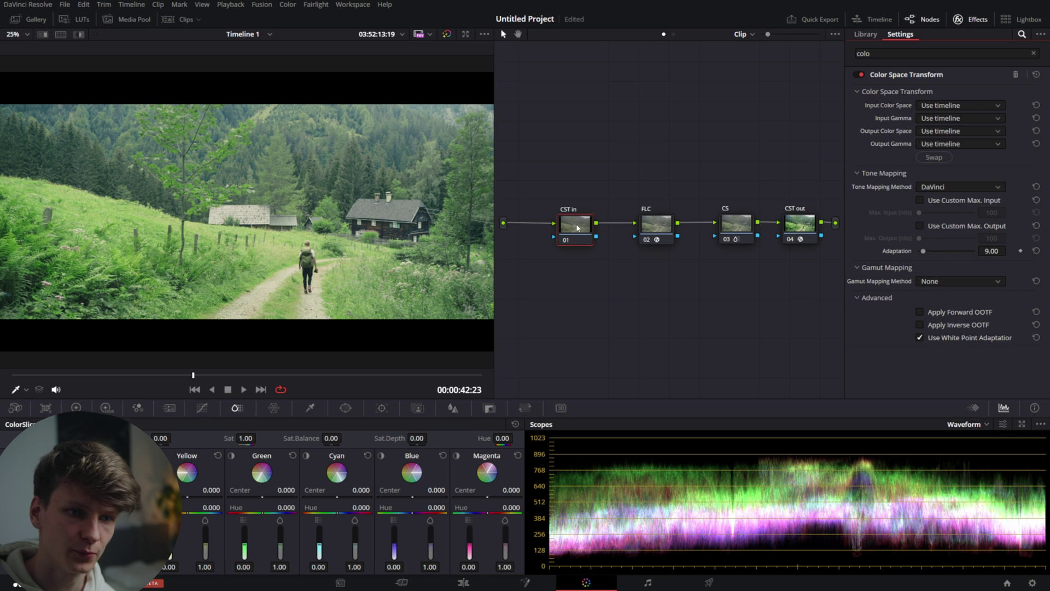
Step: Set the CST in node's input color space to Sony S-Gamut3.Cine and its input gamma to Sony S-Log3
left_click(921, 105)
scroll(966, 187, "down", 5)
scroll(966, 187, "down", 3)
left_click(966, 187)
left_click(952, 118)
scroll(970, 176, "down", 3)
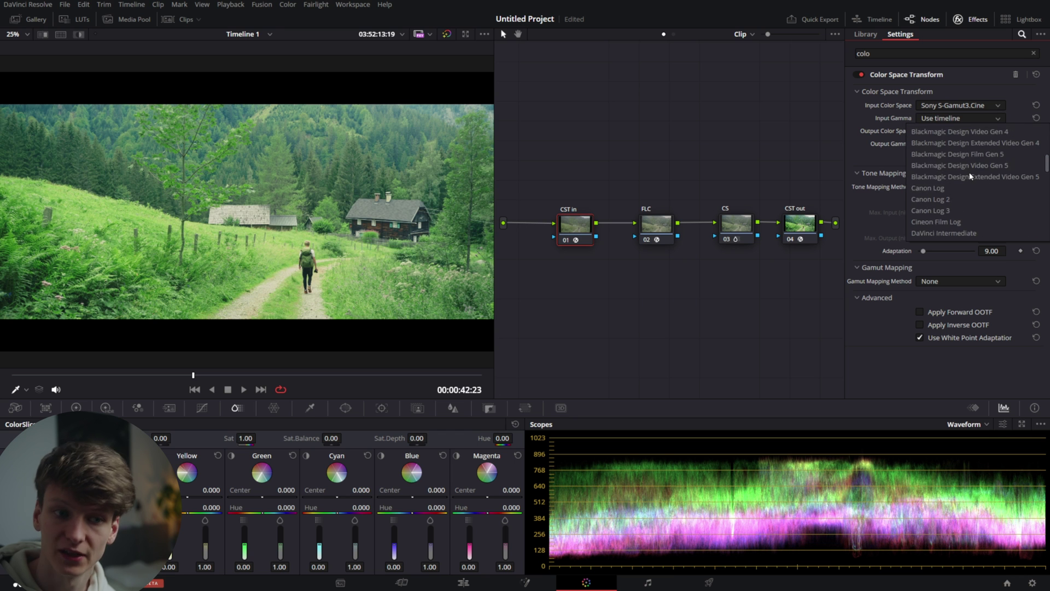
scroll(964, 203, "down", 3)
scroll(963, 202, "down", 3)
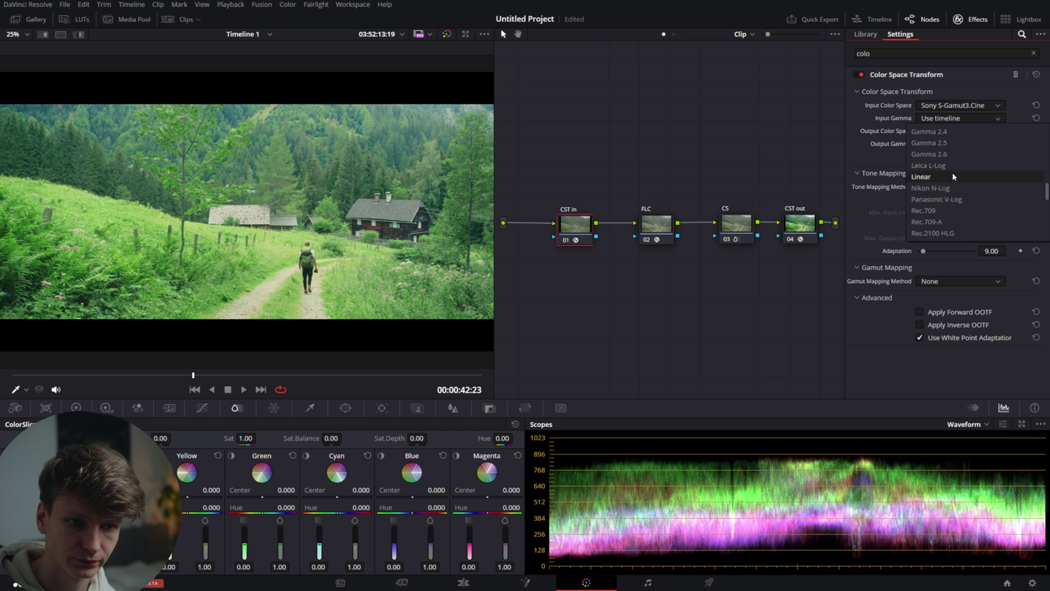
scroll(952, 204, "down", 2)
left_click(952, 212)
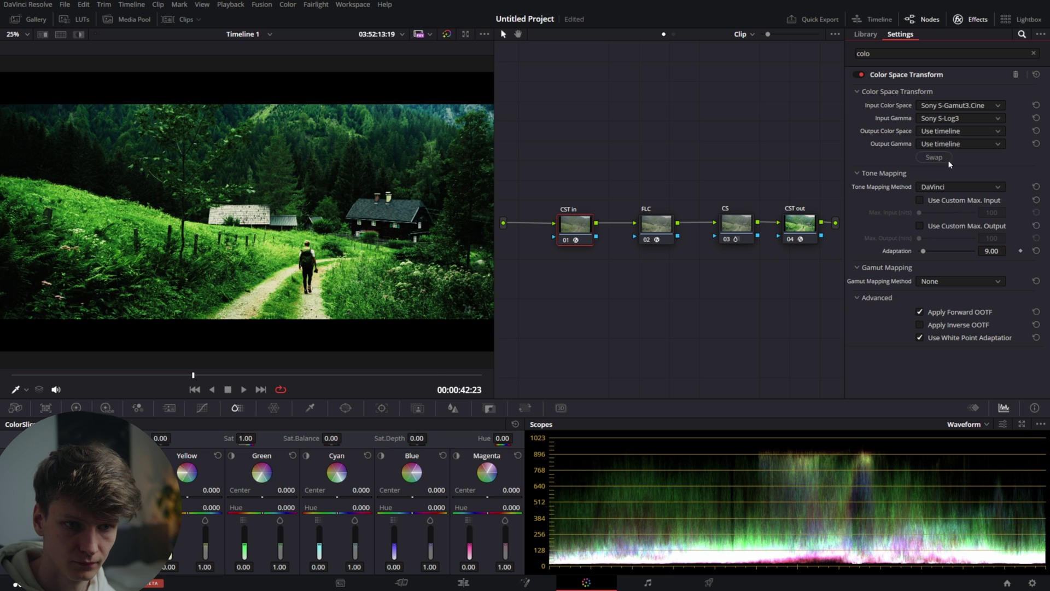
Step: Set the CST in node's output to ARRI Wide Gamut 3 and ARRI LogC3, with the tone mapping method at None
left_click(951, 131)
left_click(941, 178)
left_click(949, 145)
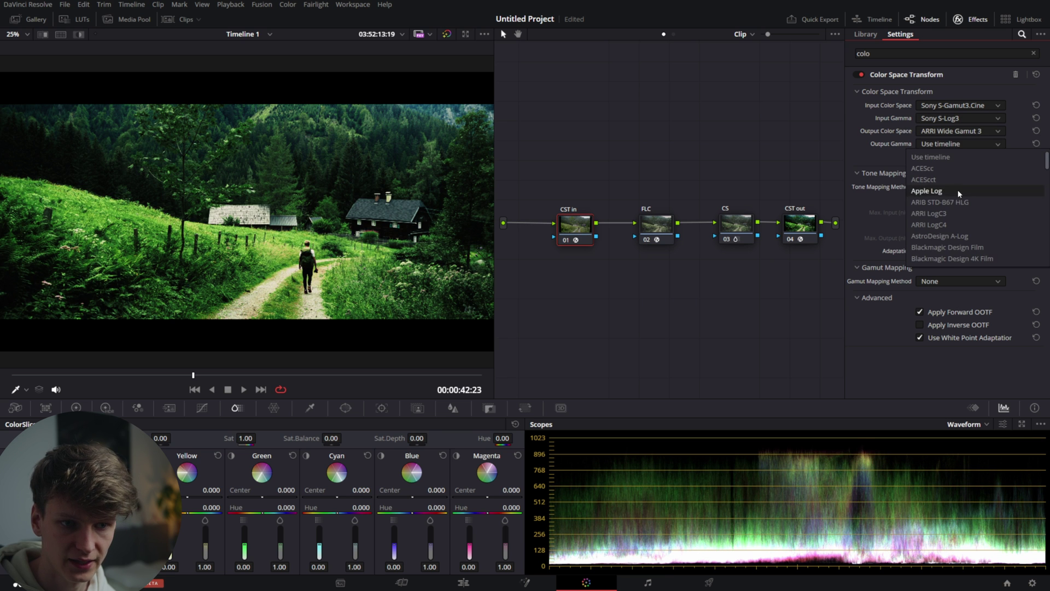
left_click(947, 213)
left_click(933, 188)
left_click(935, 200)
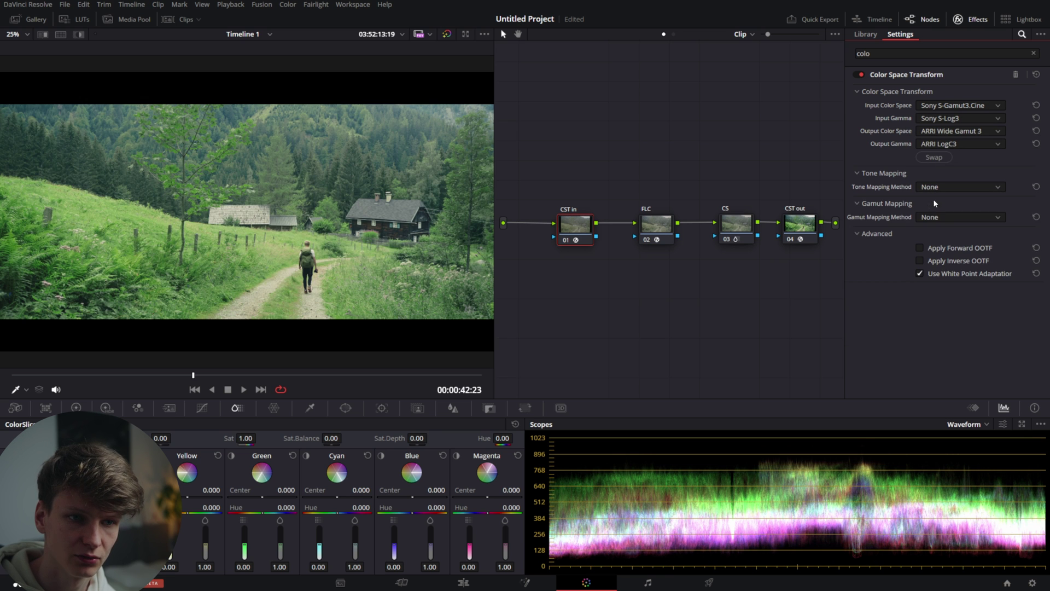
Step: Check the FLC node's effect settings and hide the effects display to widen the node graph
left_click(966, 20)
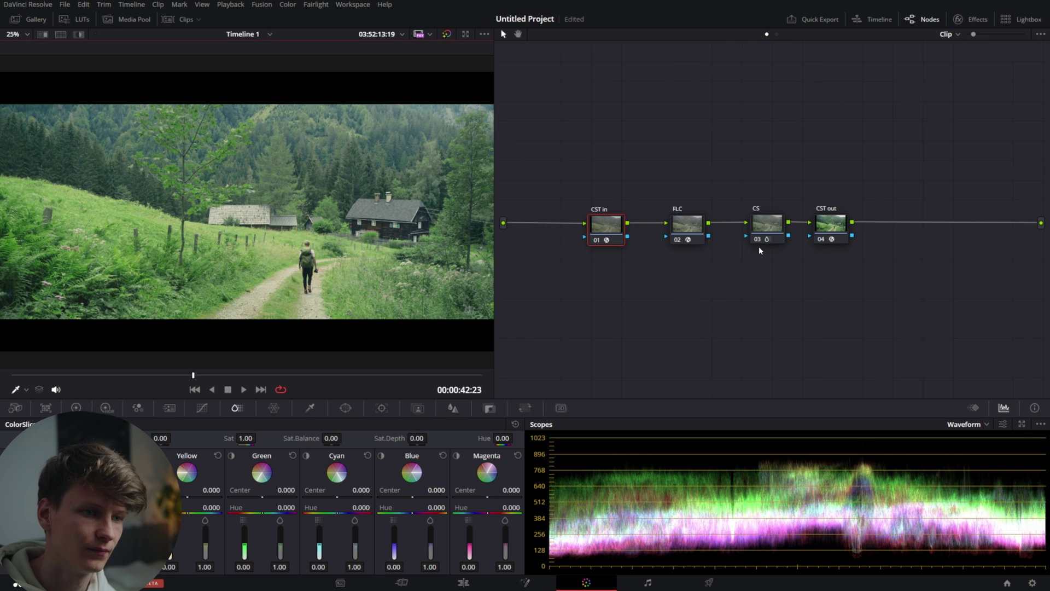
left_click(690, 227)
left_click(958, 19)
left_click(981, 19)
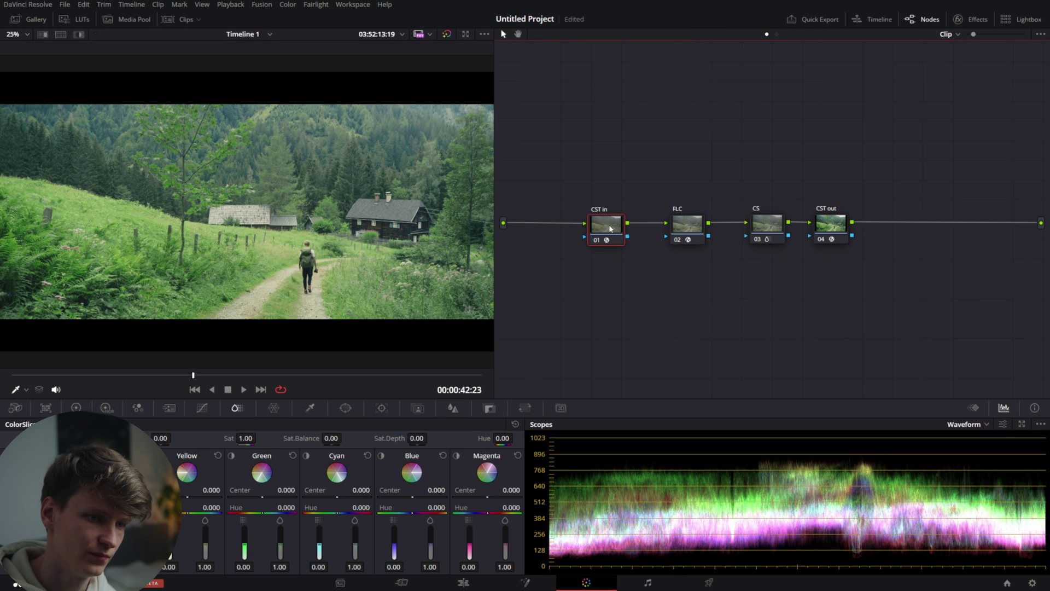
Step: Spread the nodes apart and insert a new serial node between CST in and FLC
left_click_drag(873, 162, 755, 224)
left_click_drag(606, 227, 582, 226)
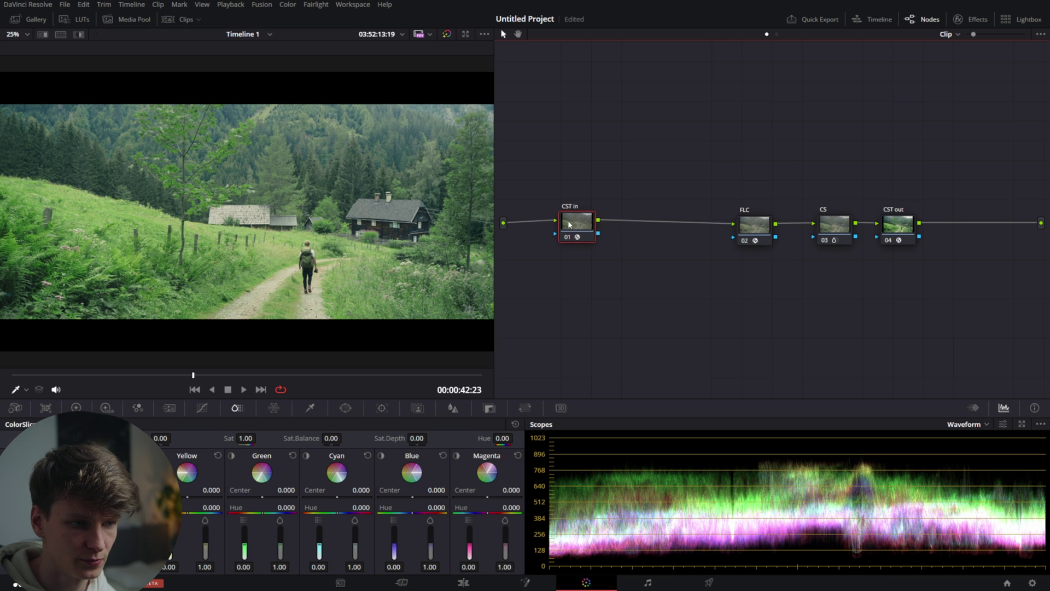
key("alt+s")
left_click_drag(752, 252, 664, 213)
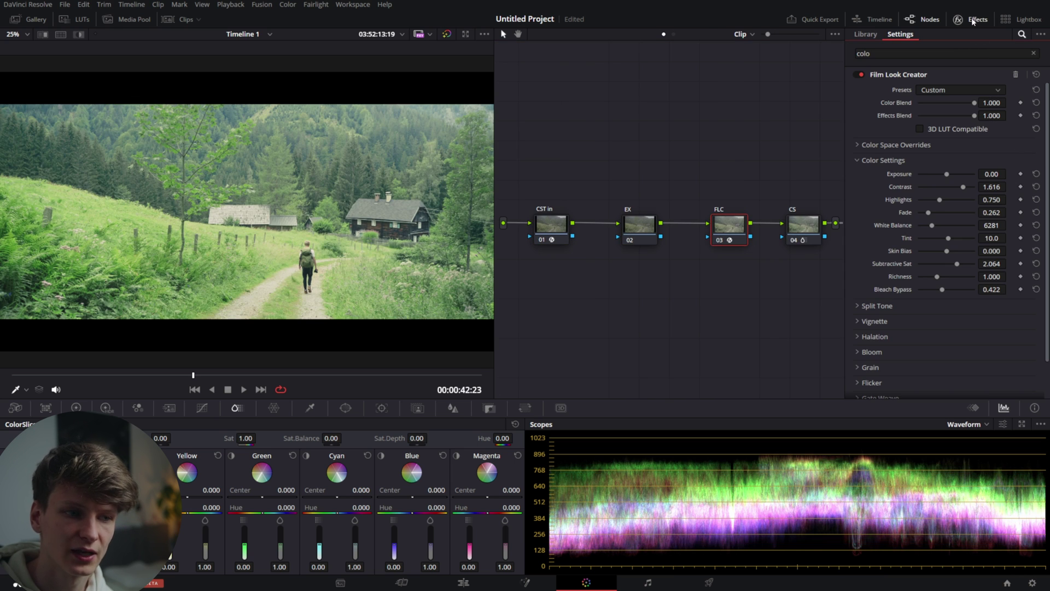
Step: Label the new second node EX and lower its Offset to 14.50 in the Primaries wheels
left_click(972, 21)
left_click(588, 220)
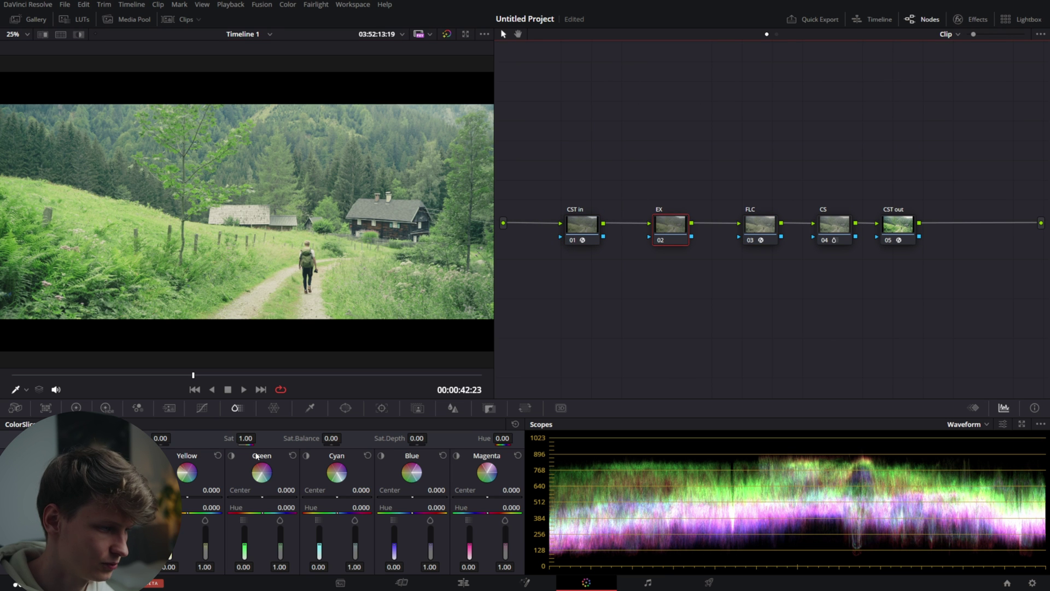
left_click(76, 407)
left_click_drag(450, 545, 413, 545)
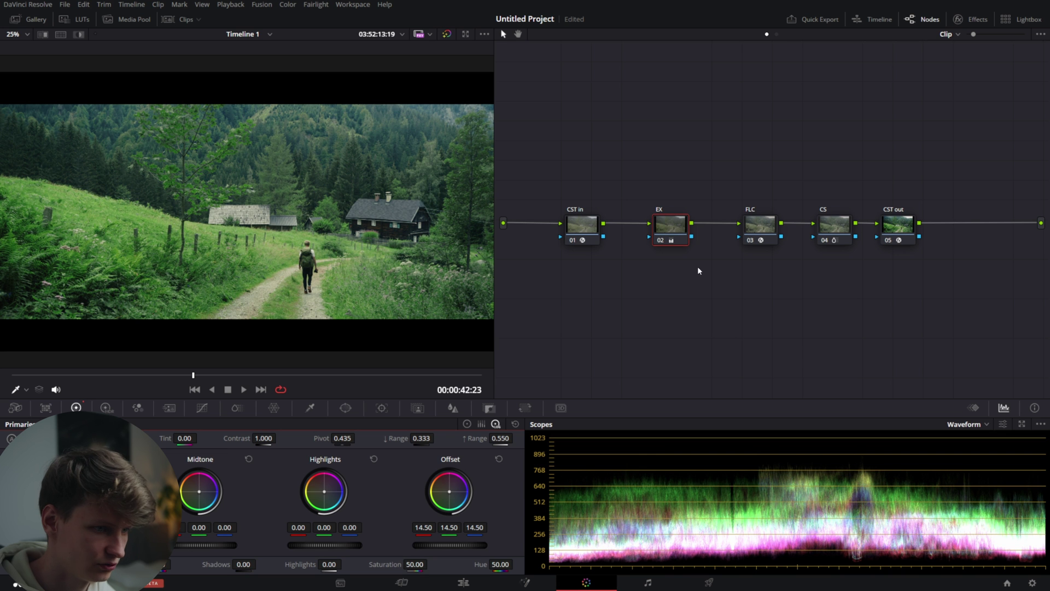
left_click(593, 223)
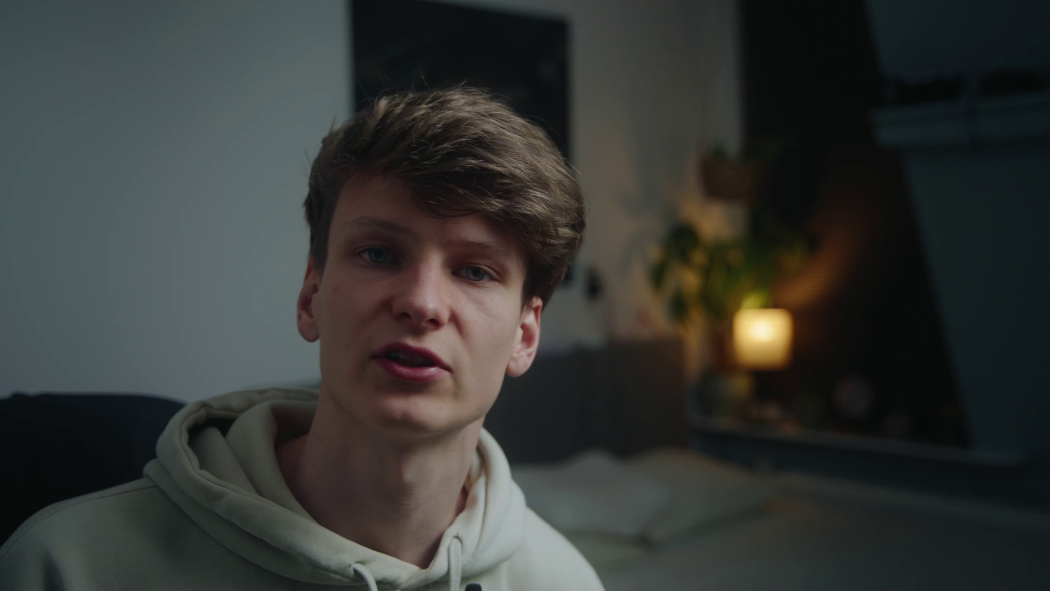